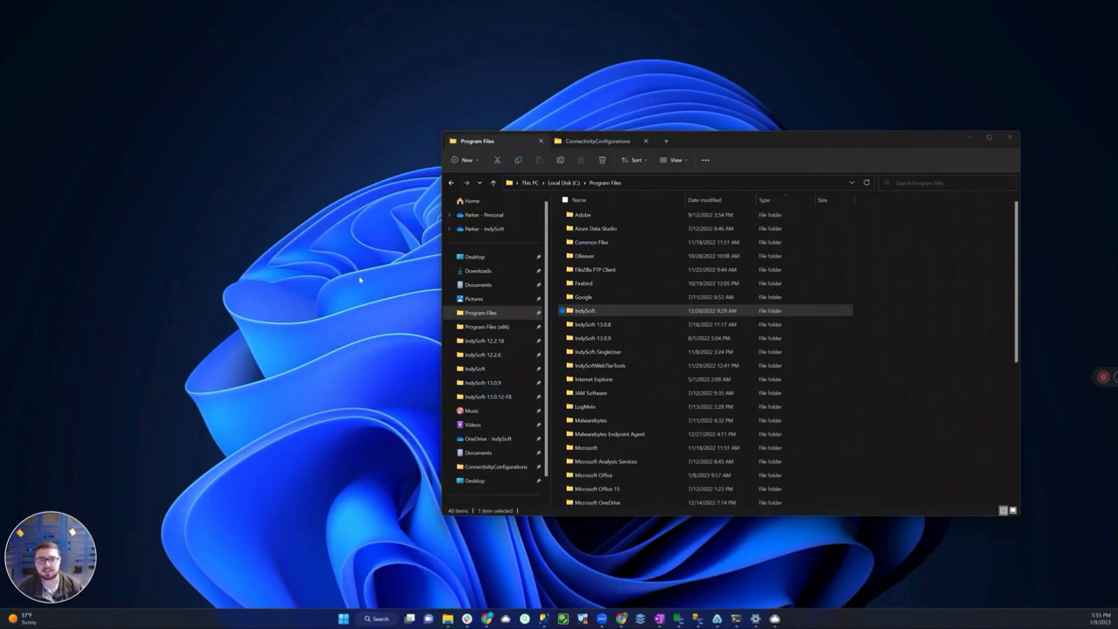
Open the IndySoft folder in Program Files and launch DatabaseSettings.exe
{"action": "left_click", "coordinate": [607, 305]}
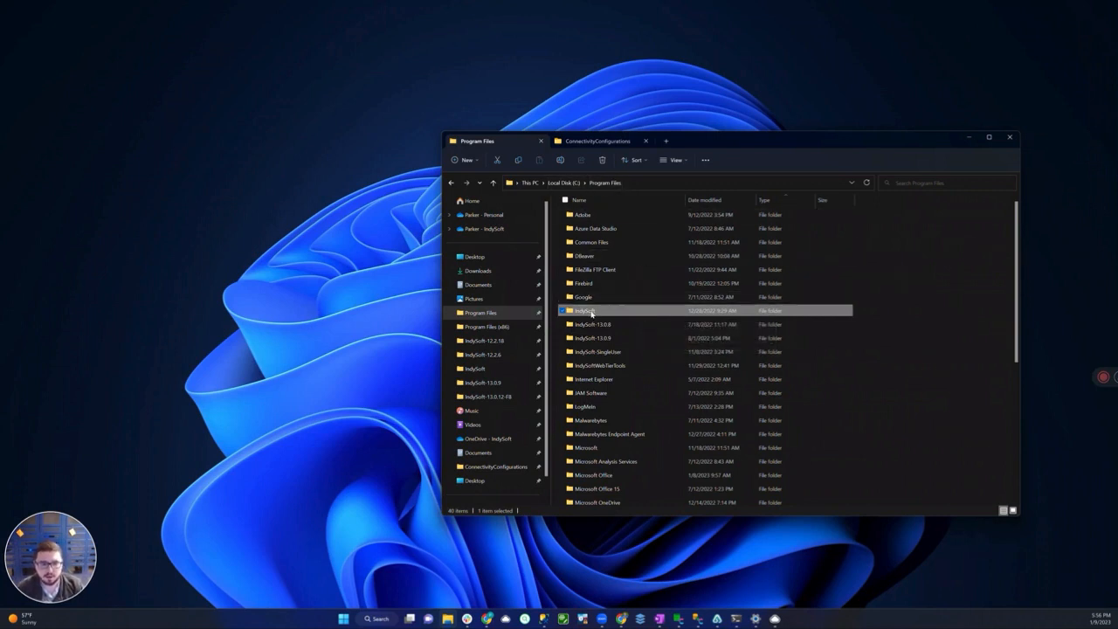
{"action": "double_click", "coordinate": [622, 312]}
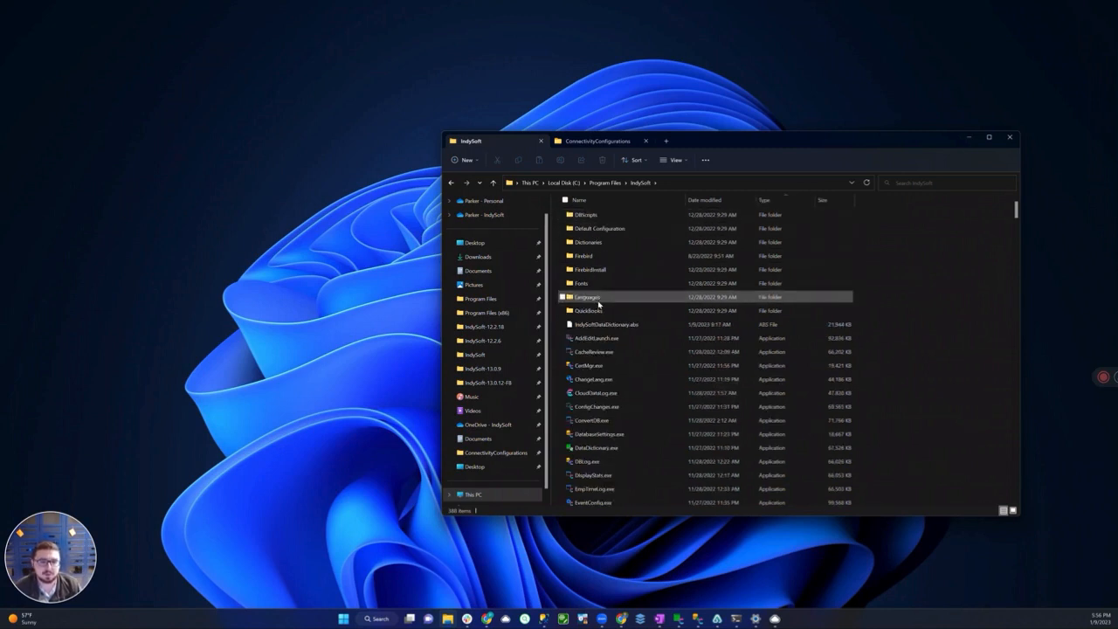
{"action": "left_click", "coordinate": [622, 408]}
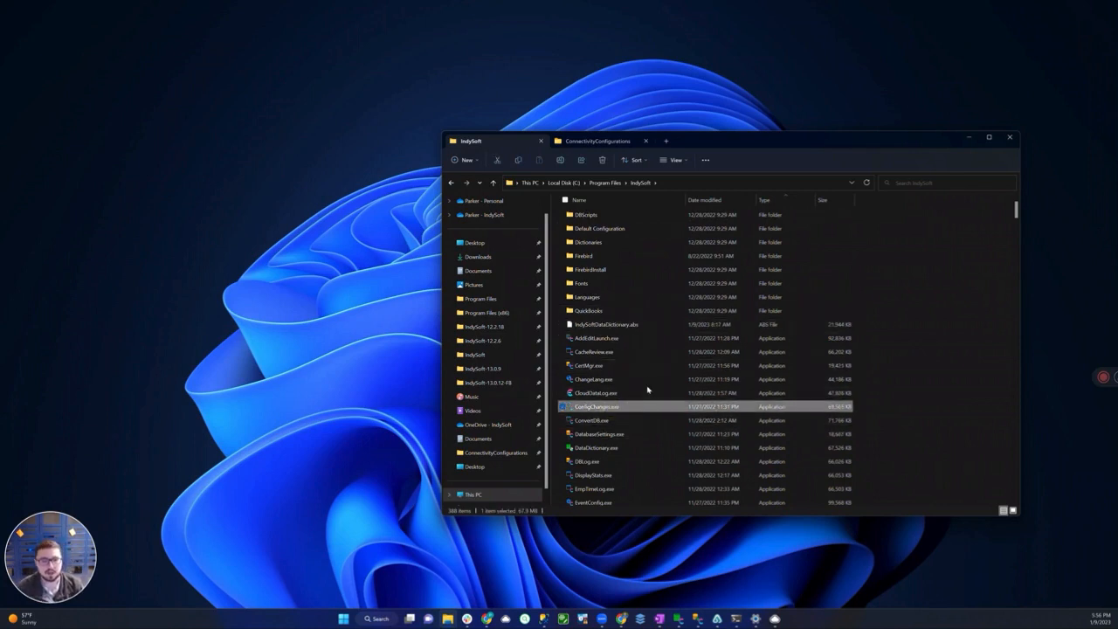
{"action": "key", "text": "Down"}
{"action": "key", "text": "Down"}
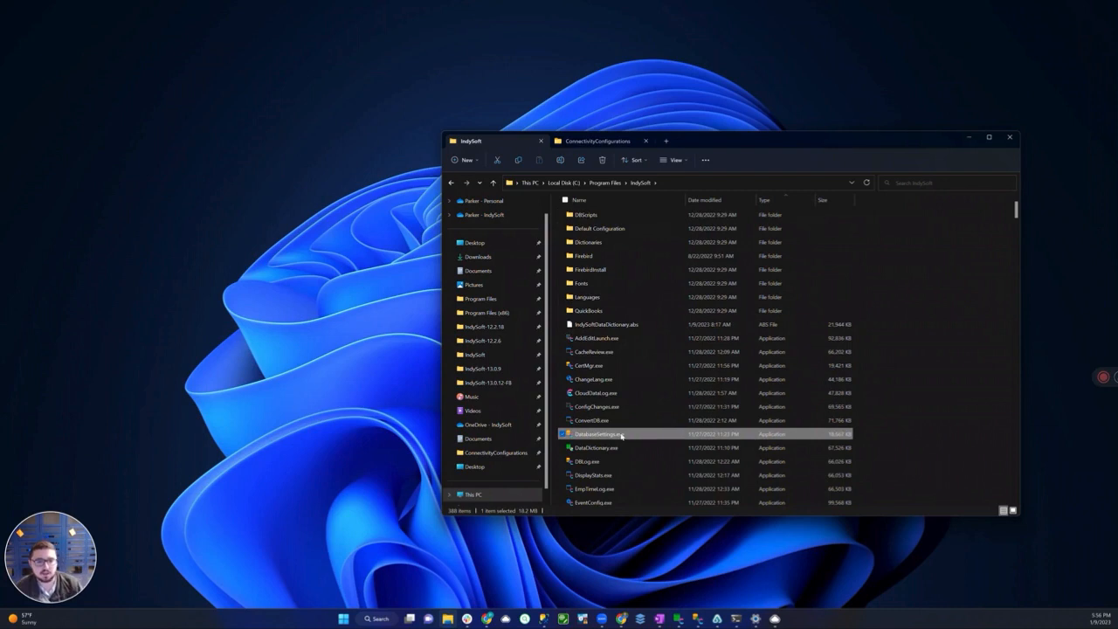
{"action": "mouse_move", "coordinate": [618, 436]}
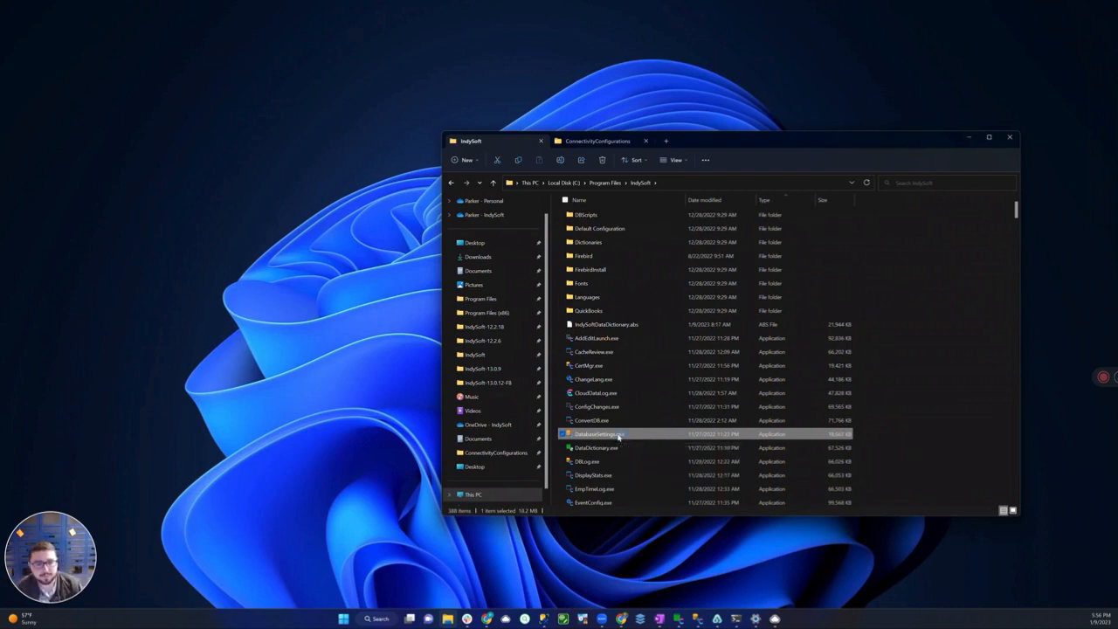
{"action": "double_click", "coordinate": [618, 435]}
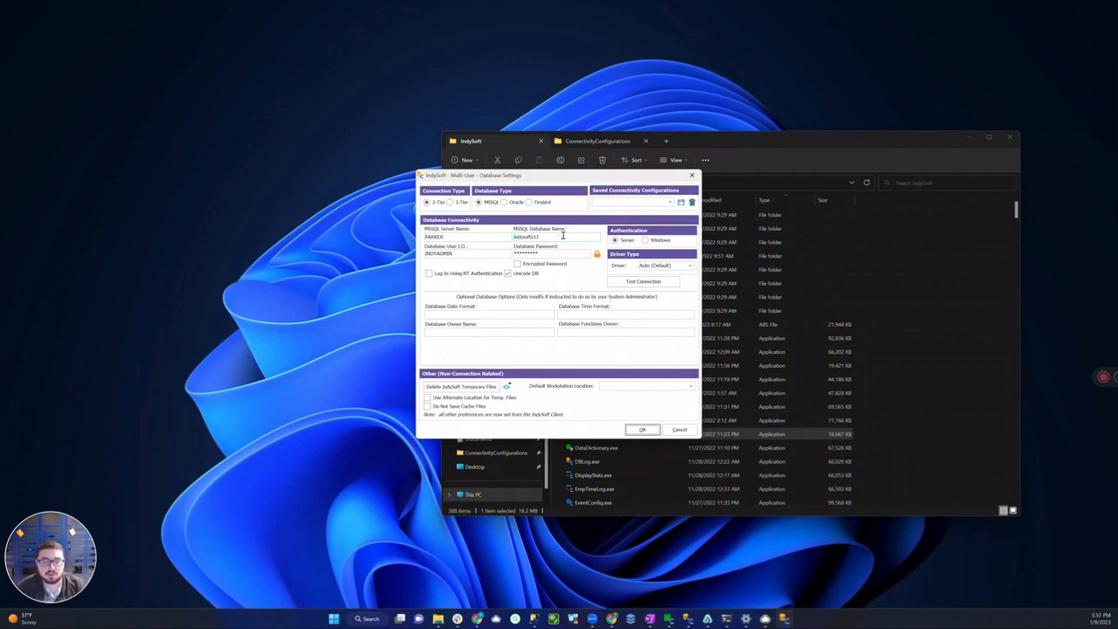
Test the MSSQL database connection twice with the current settings, dismissing each result message
{"action": "left_click", "coordinate": [642, 282]}
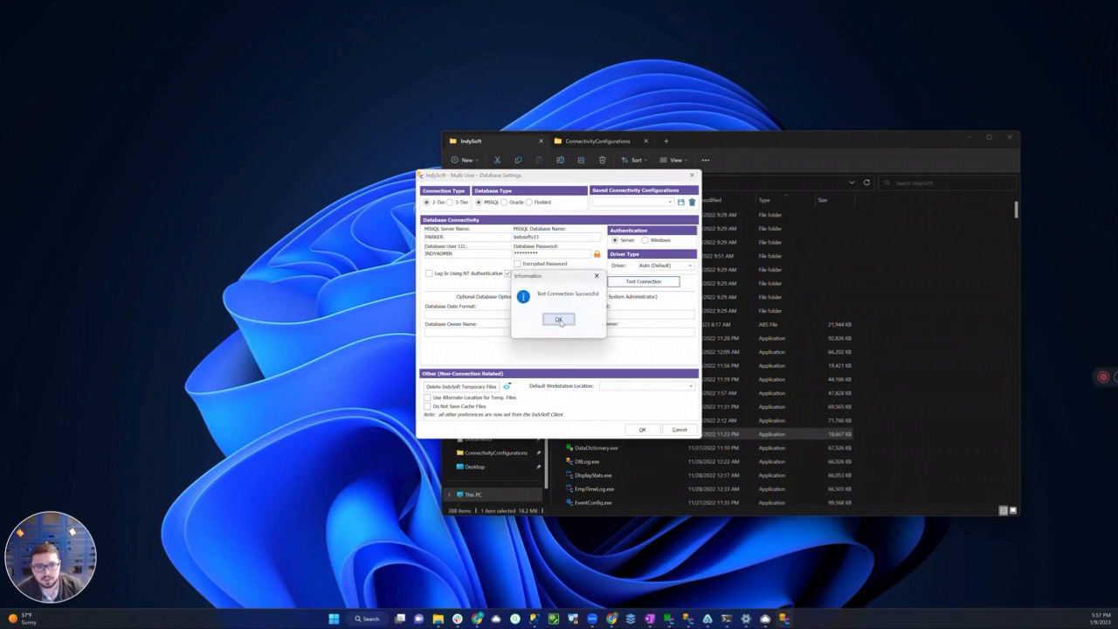
{"action": "left_click", "coordinate": [559, 320]}
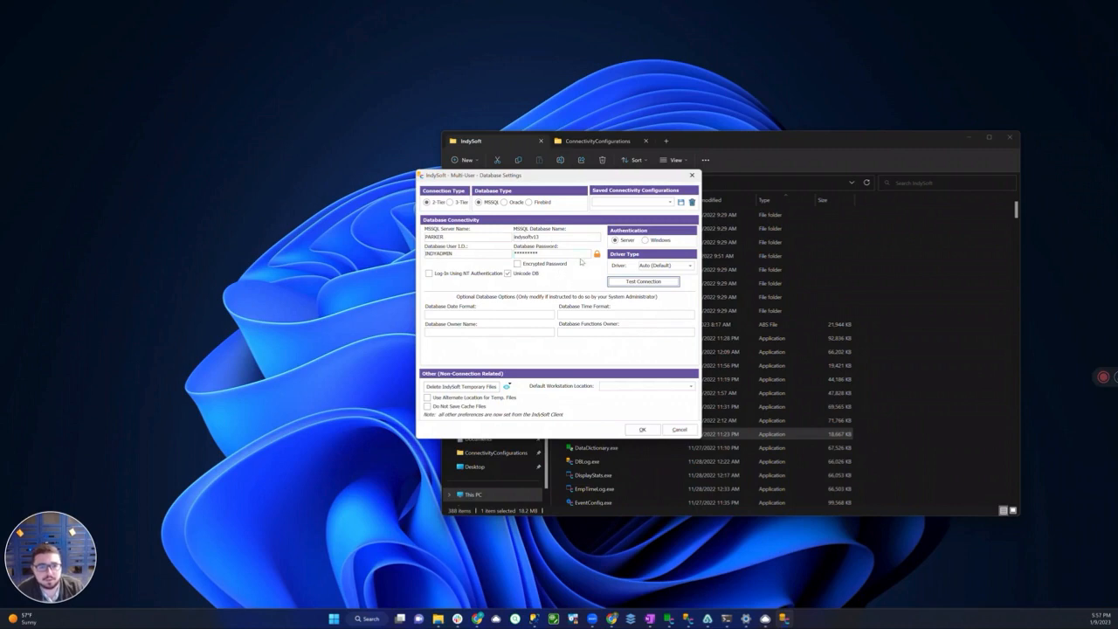
{"action": "left_click", "coordinate": [627, 281]}
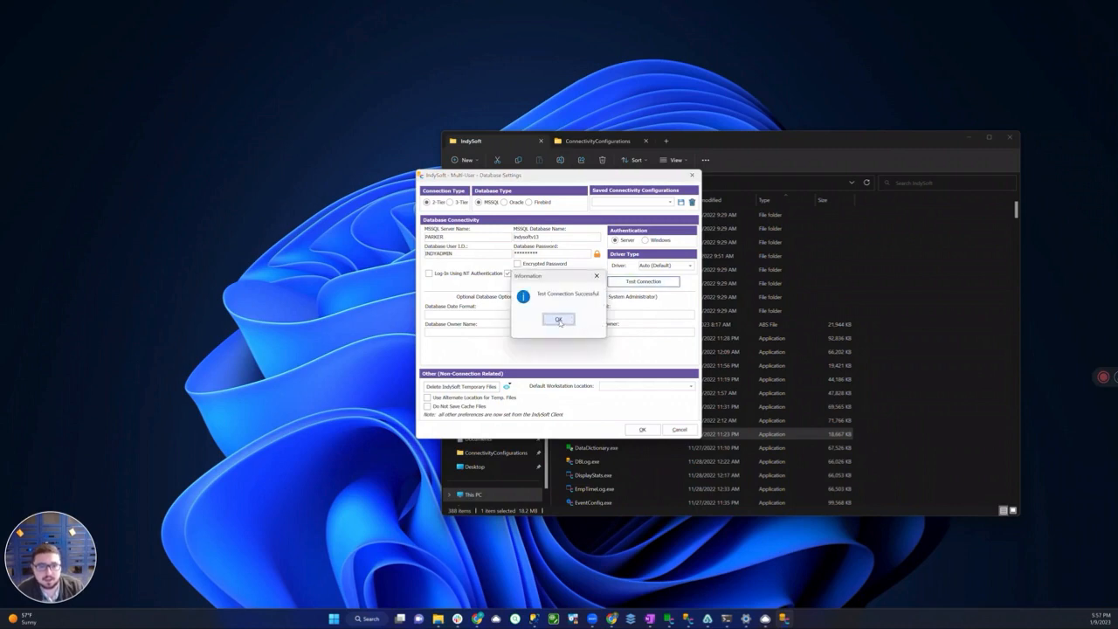
{"action": "left_click", "coordinate": [559, 320]}
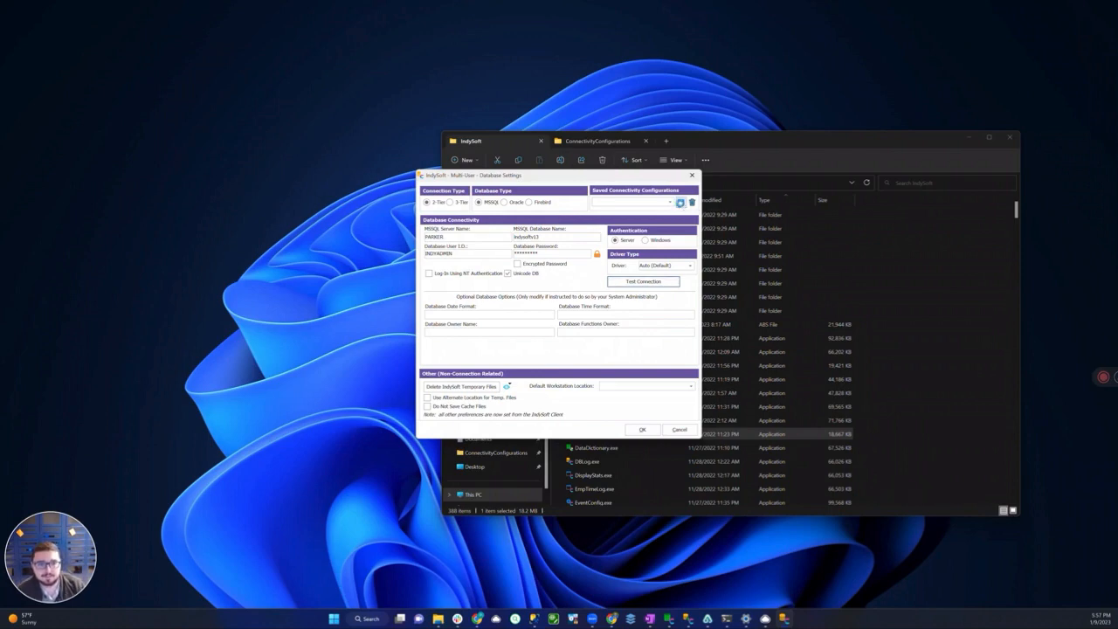
Save the connection settings as an INI file named 13 and review the list of saved connectivity configurations
{"action": "left_click", "coordinate": [680, 203]}
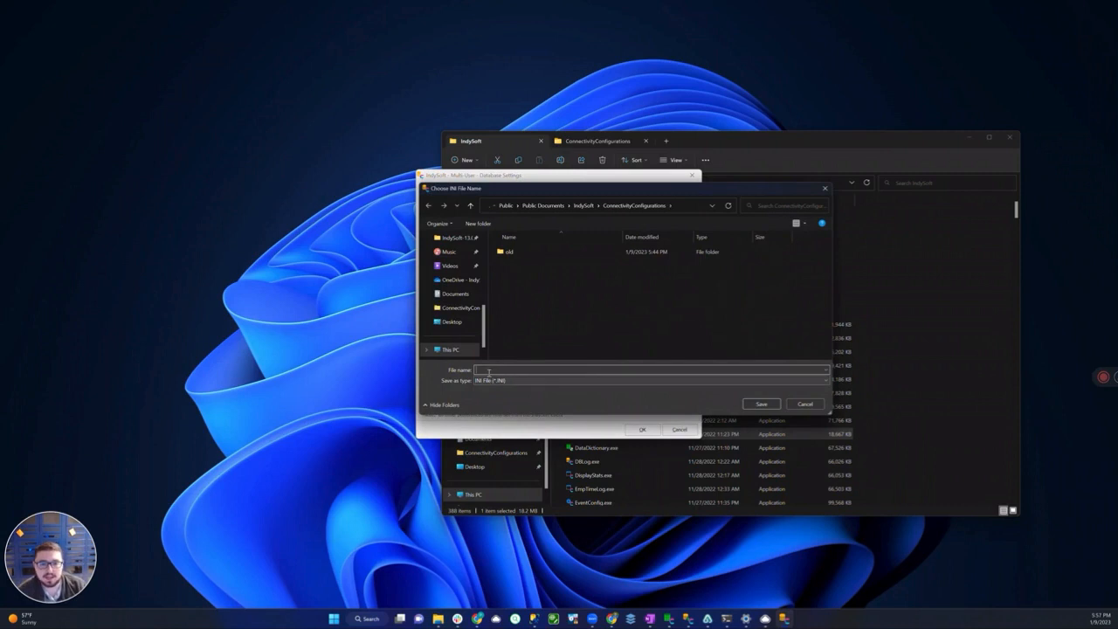
{"action": "left_click", "coordinate": [486, 369]}
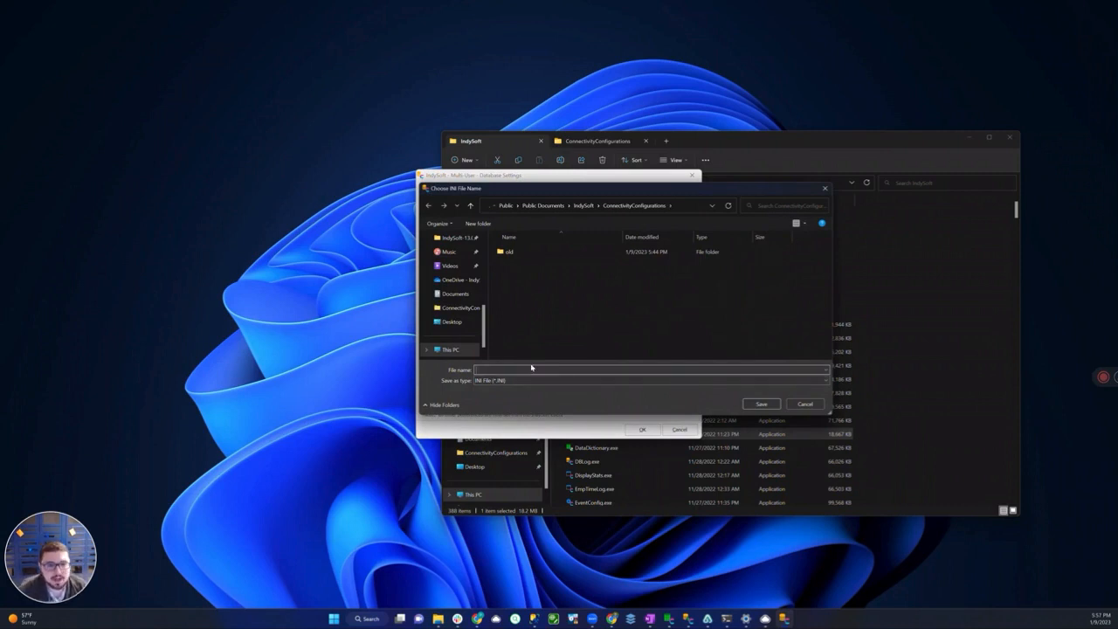
{"action": "type", "text": "13"}
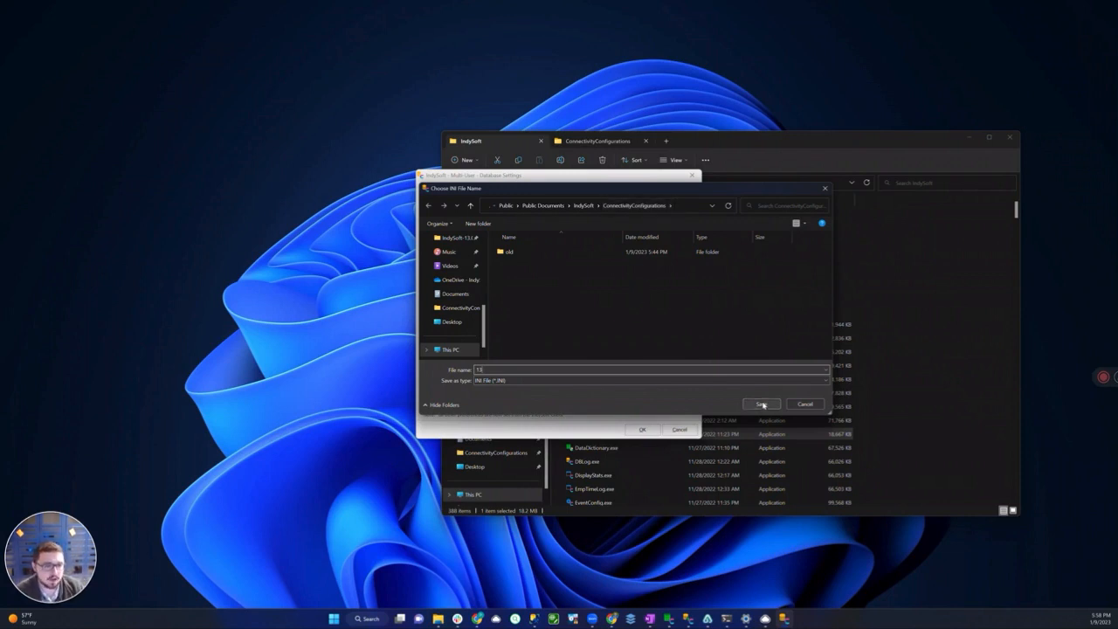
{"action": "left_click", "coordinate": [762, 405]}
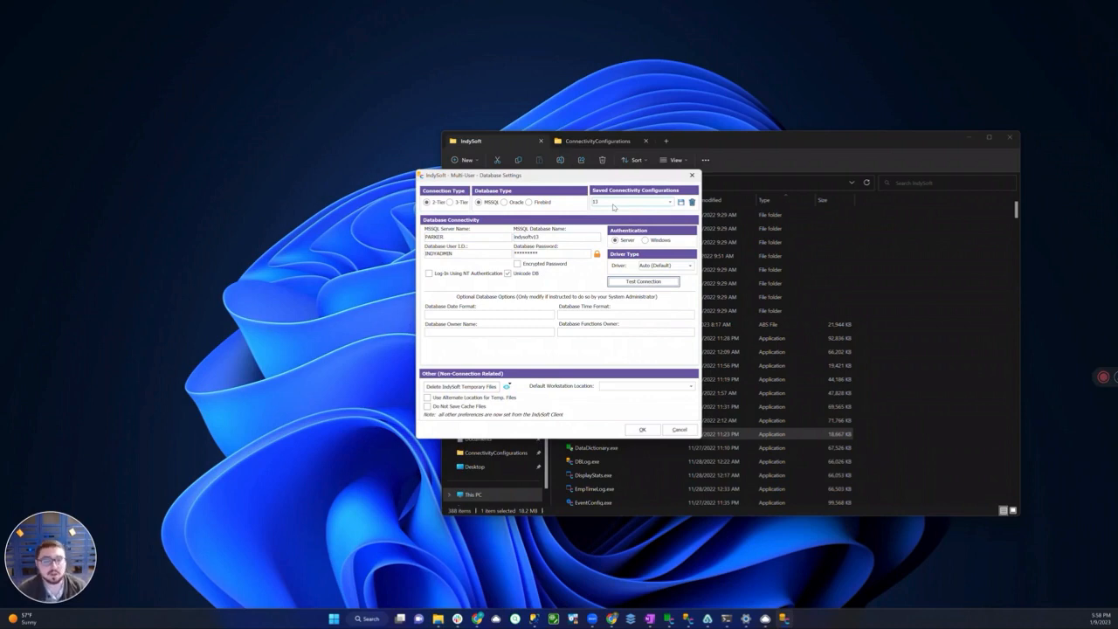
{"action": "left_click", "coordinate": [670, 203]}
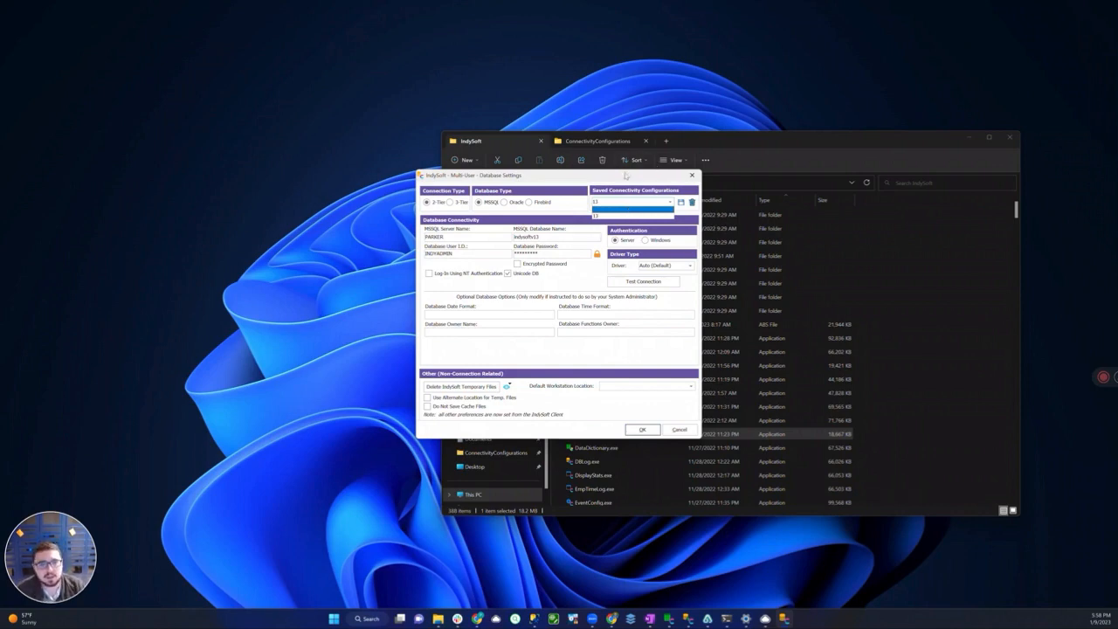
{"action": "left_click", "coordinate": [626, 209]}
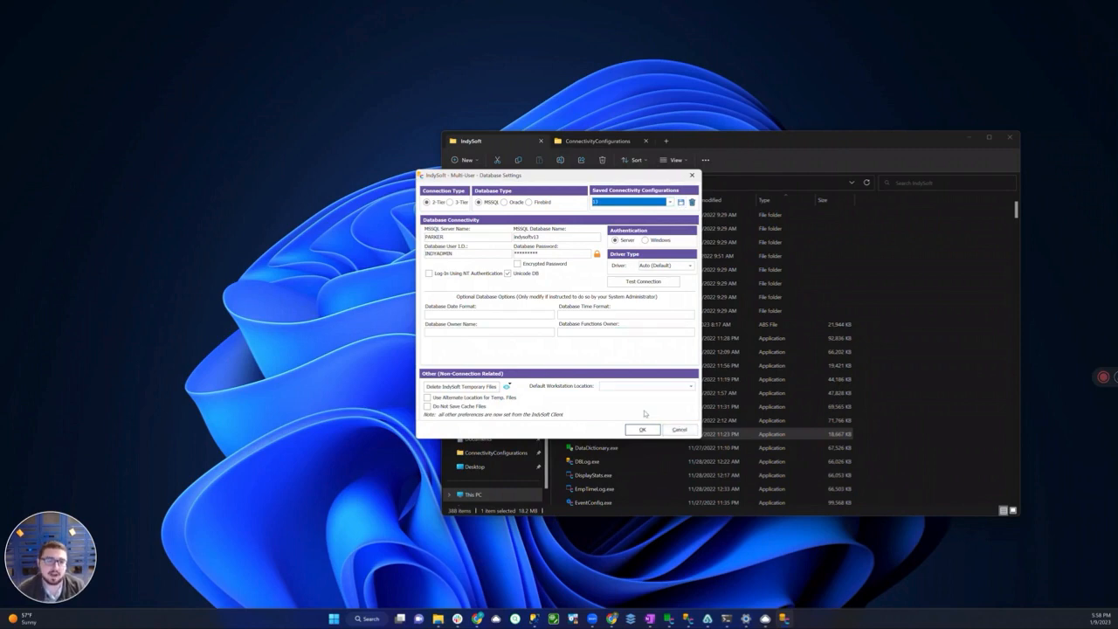
In File Explorer's second tab, browse from This PC through Local Disk (C:) and Users to the Public folder
{"action": "left_click", "coordinate": [588, 142]}
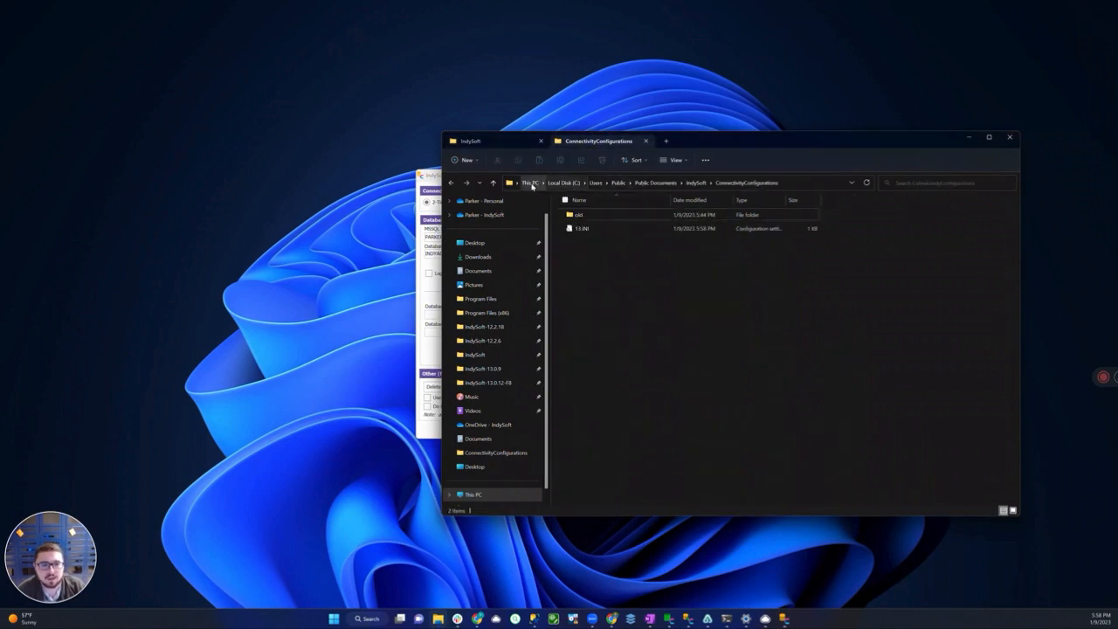
{"action": "left_click", "coordinate": [531, 183]}
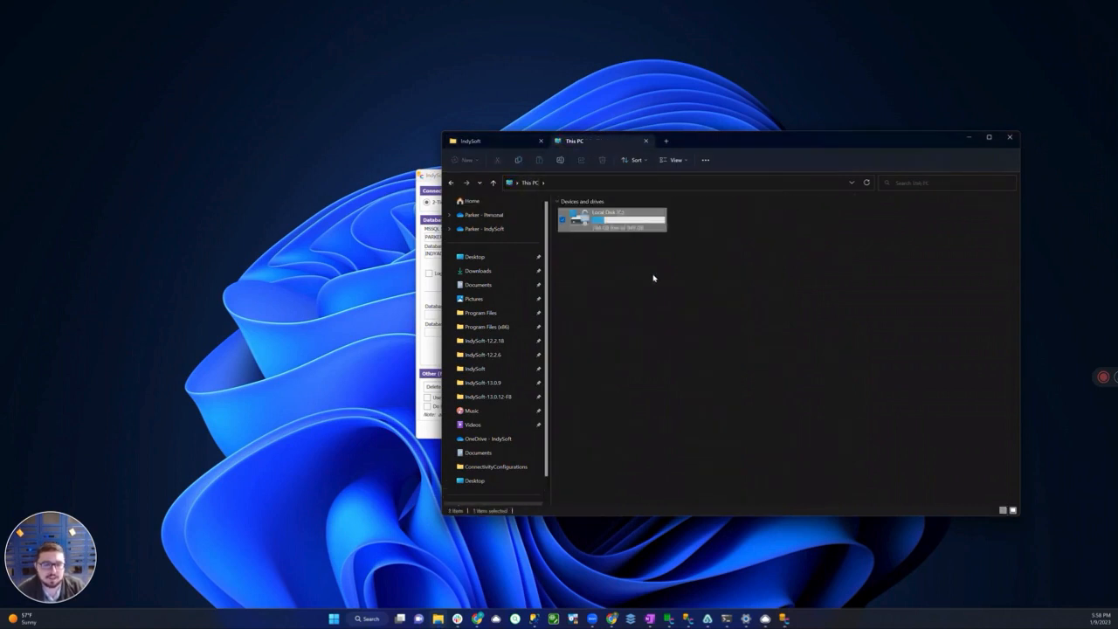
{"action": "double_click", "coordinate": [598, 224]}
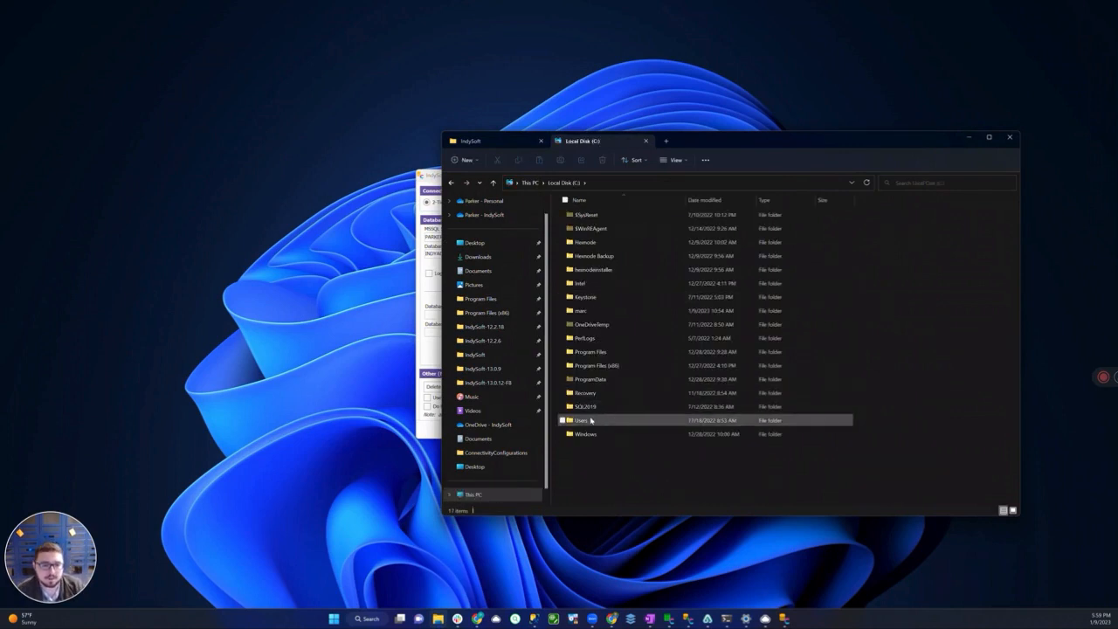
{"action": "left_click", "coordinate": [593, 421]}
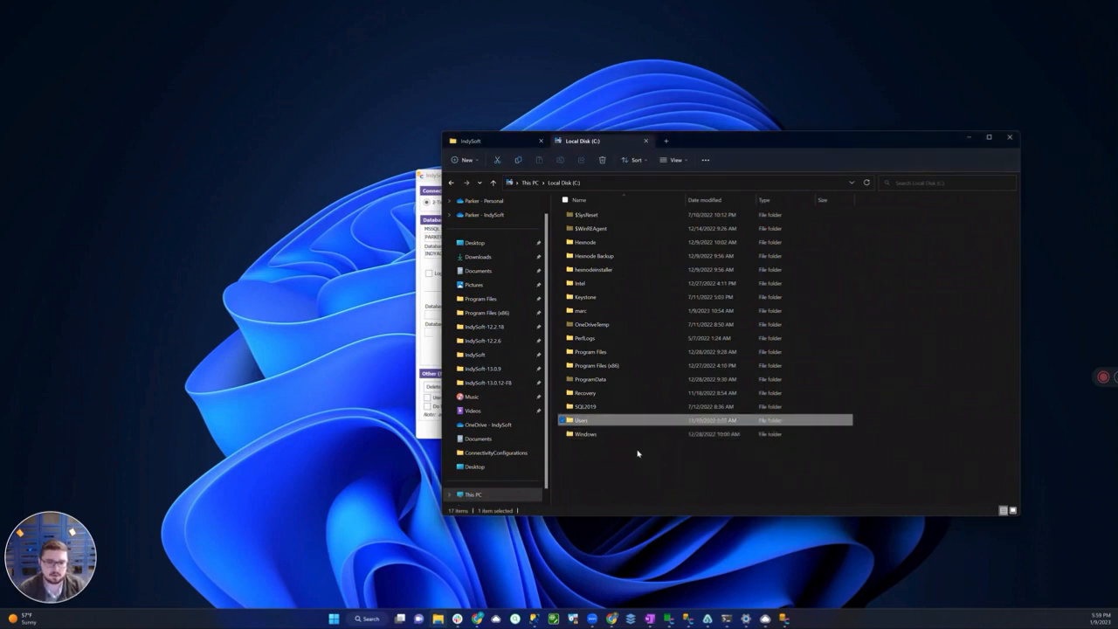
{"action": "key", "text": "Return"}
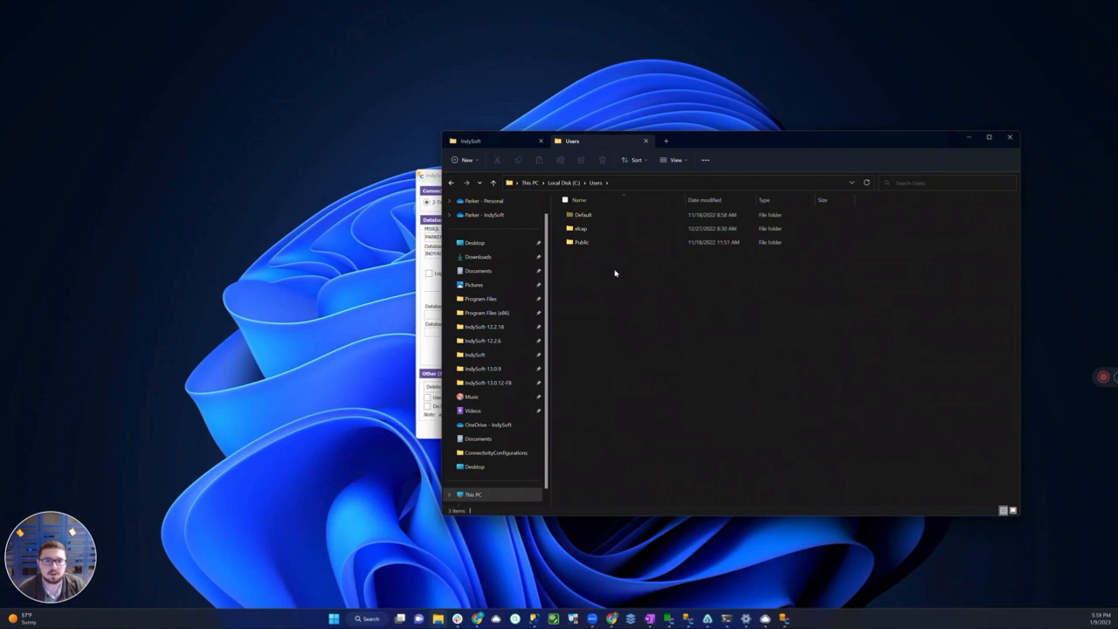
{"action": "key", "text": "Down"}
{"action": "key", "text": "Down"}
{"action": "key", "text": "Return"}
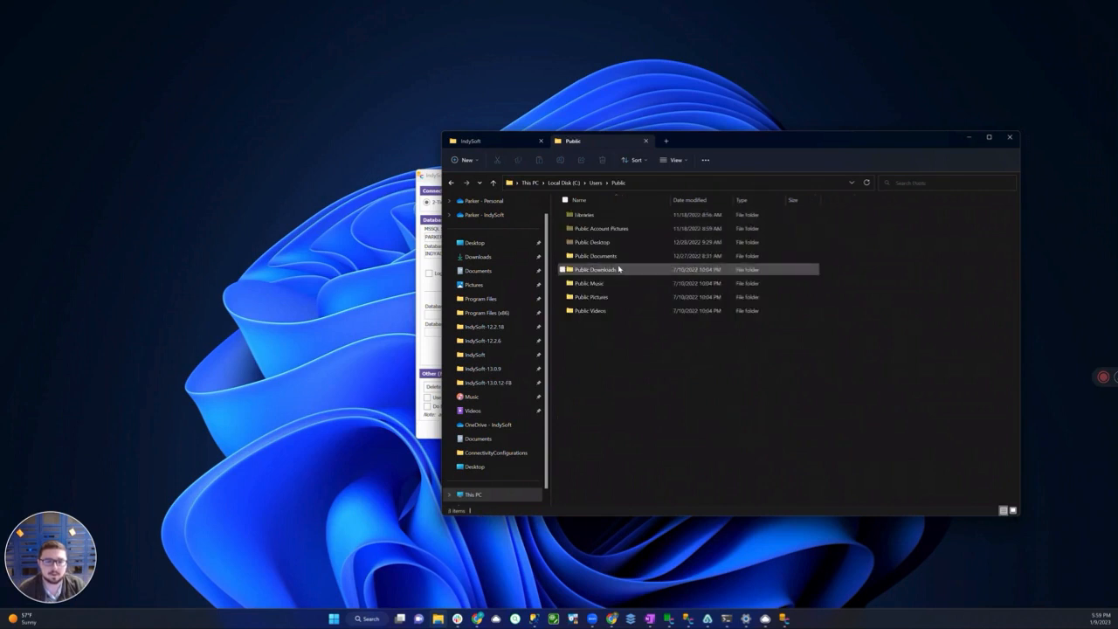
Open Public Documents, IndySoft and ConnectivityConfigurations in turn, and display that folder's full path
{"action": "key", "text": "Down"}
{"action": "key", "text": "Down"}
{"action": "key", "text": "Down"}
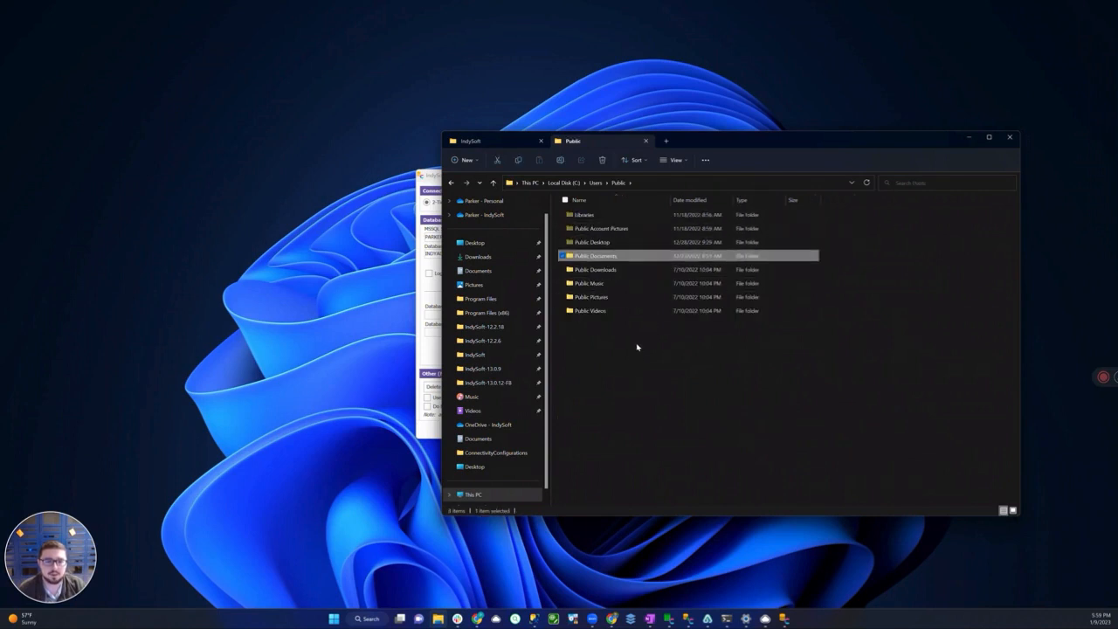
{"action": "key", "text": "Return"}
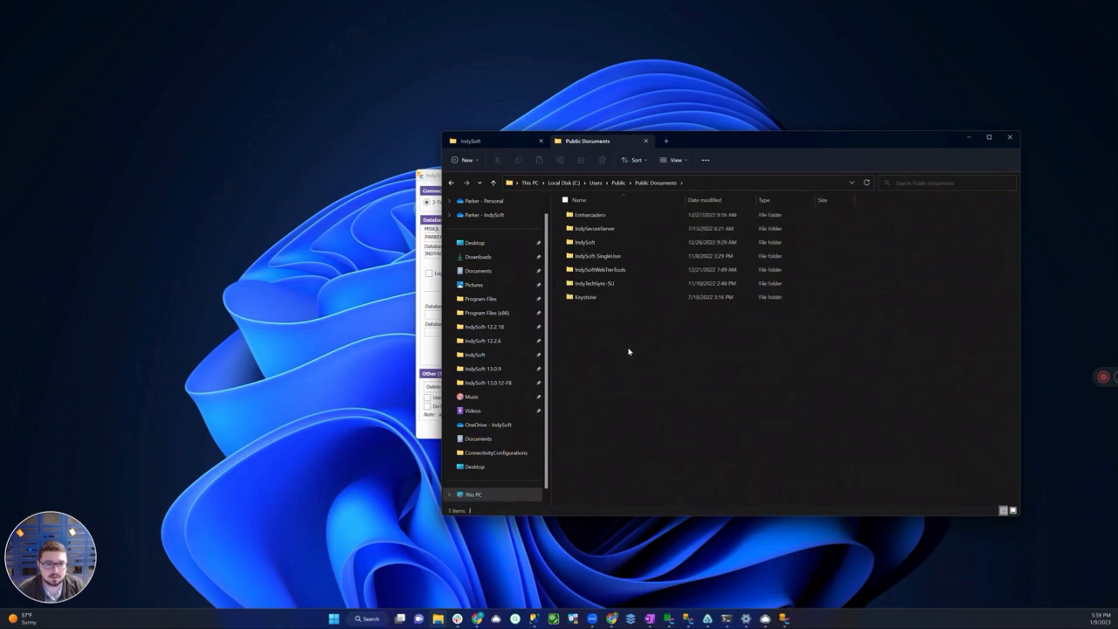
{"action": "key", "text": "Down"}
{"action": "key", "text": "Down"}
{"action": "key", "text": "Return"}
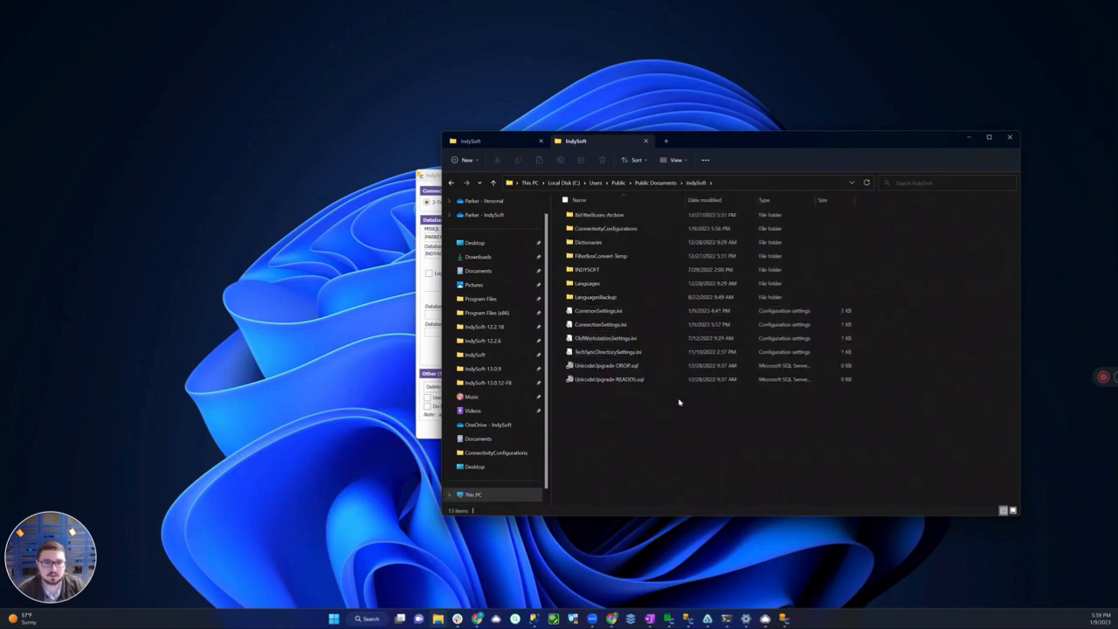
{"action": "left_click", "coordinate": [612, 226]}
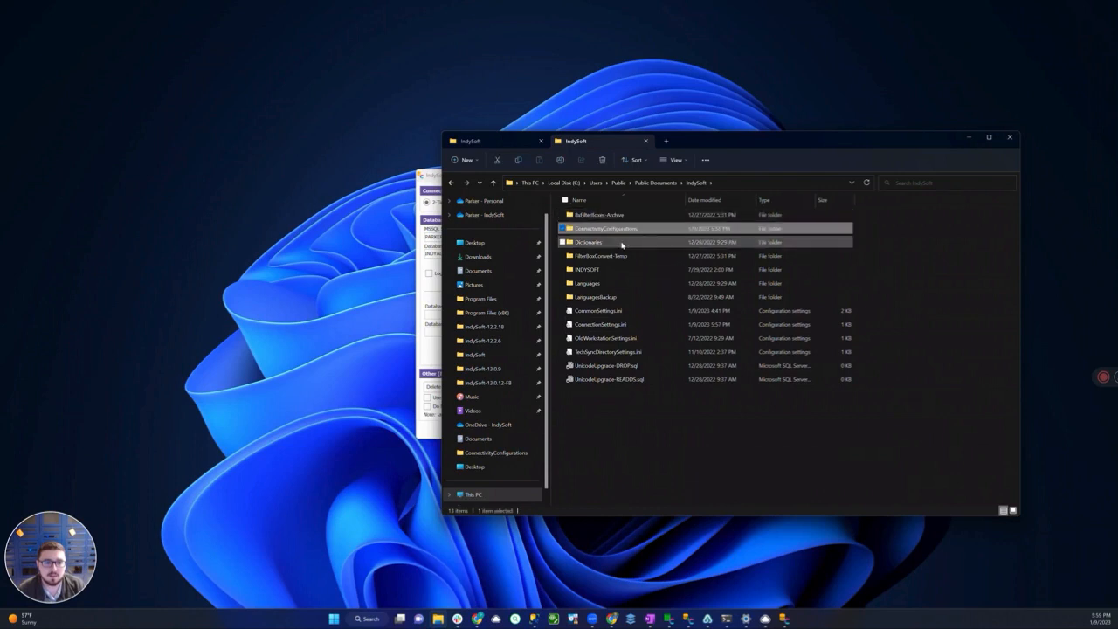
{"action": "double_click", "coordinate": [626, 230]}
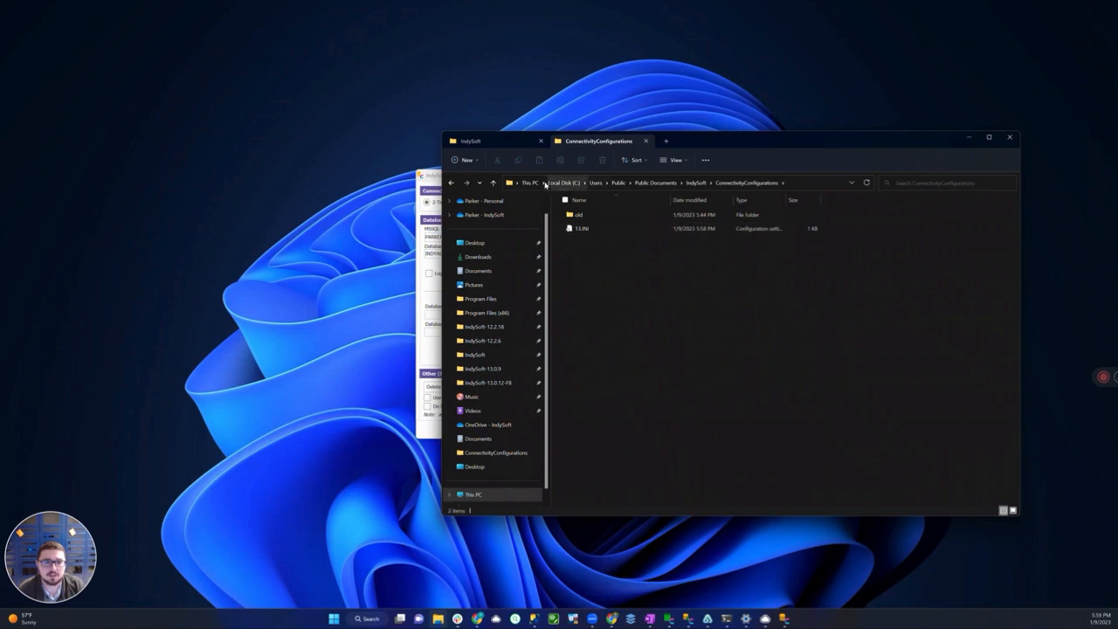
{"action": "left_click", "coordinate": [791, 184]}
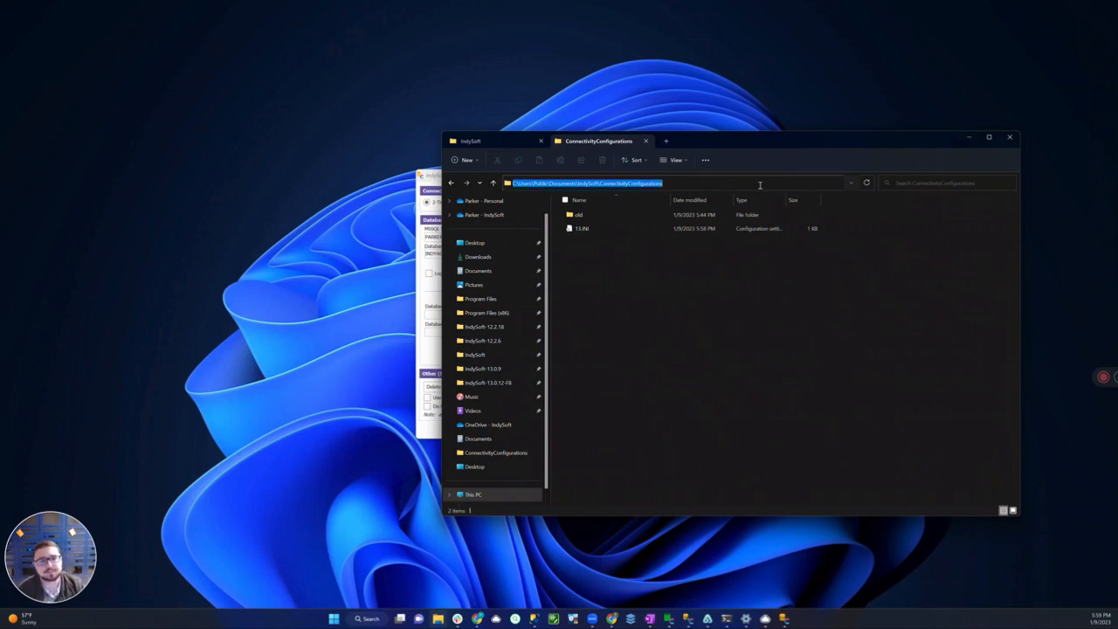
{"action": "left_click", "coordinate": [671, 303]}
Copy the 13.INI configuration file from the ConnectivityConfigurations folder to the desktop
{"action": "left_click", "coordinate": [584, 228]}
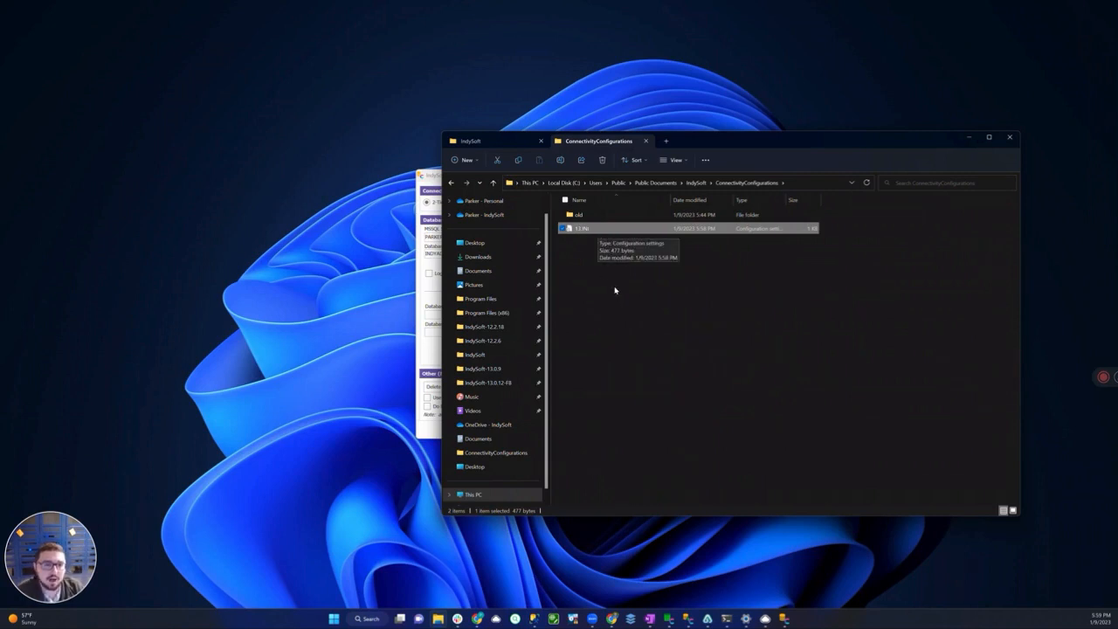
{"action": "right_click", "coordinate": [600, 231]}
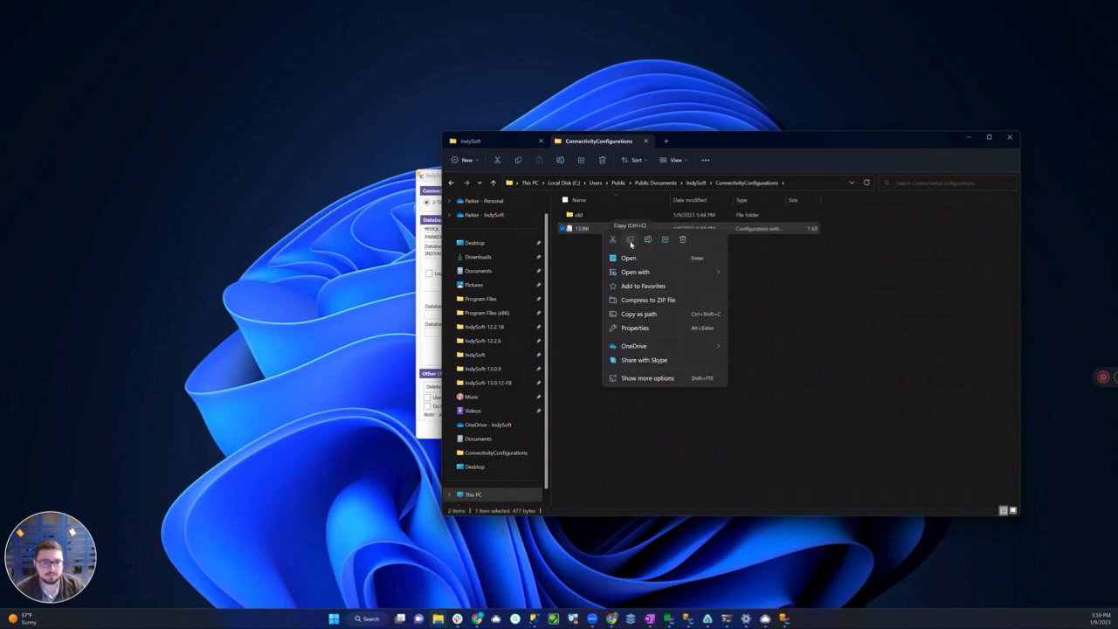
{"action": "left_click", "coordinate": [631, 241]}
{"action": "right_click", "coordinate": [282, 247]}
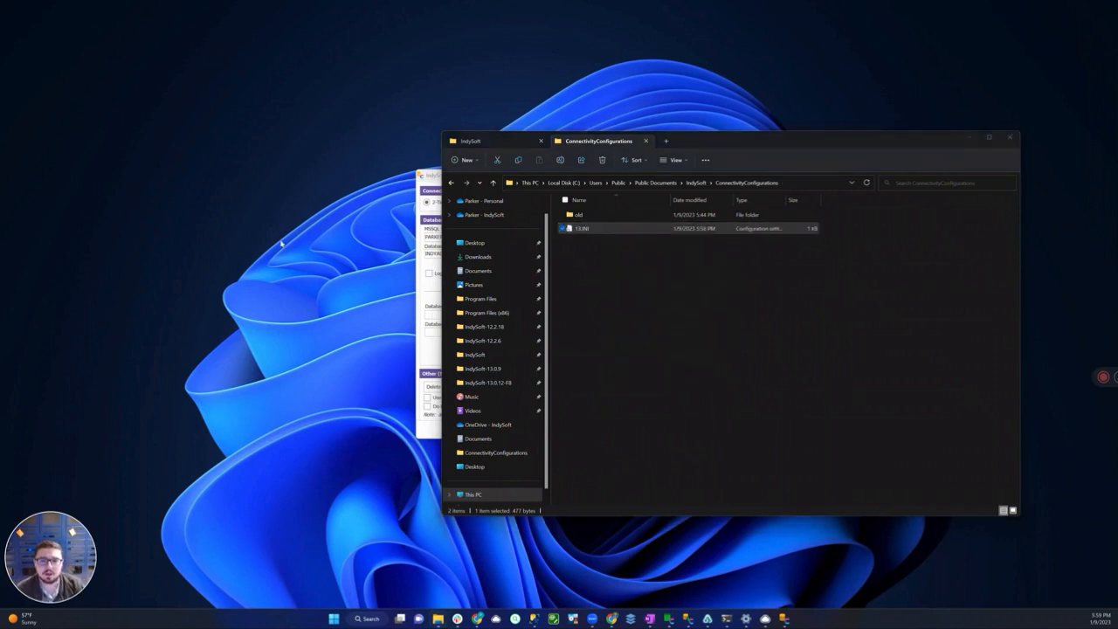
{"action": "left_click", "coordinate": [295, 254]}
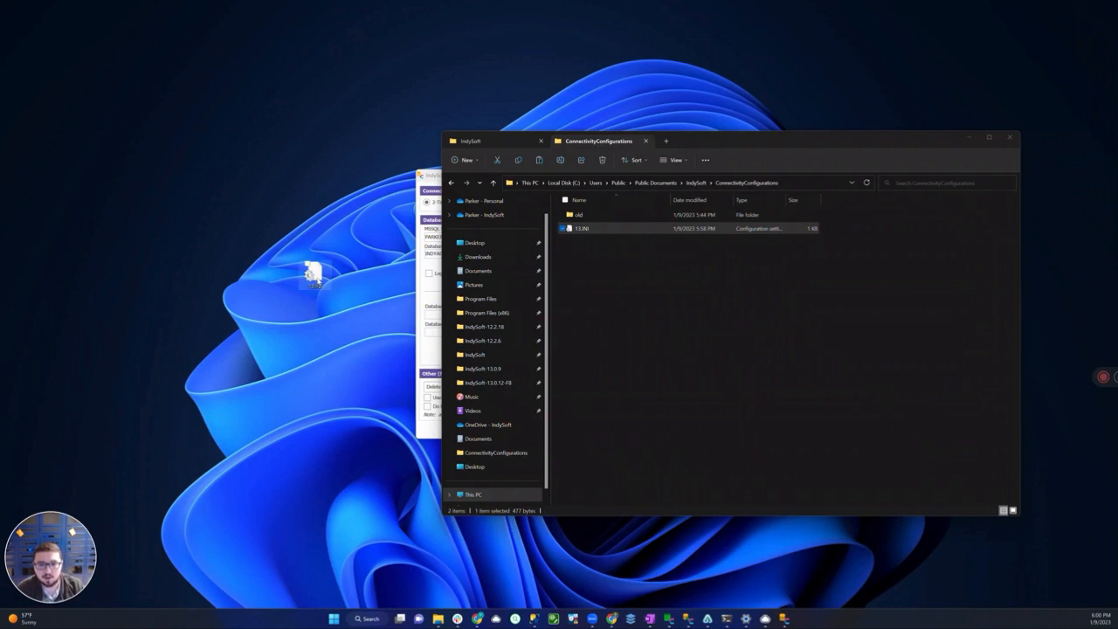
{"action": "mouse_move", "coordinate": [315, 278]}
{"action": "left_mouse_down"}
{"action": "mouse_move", "coordinate": [531, 301]}
{"action": "mouse_move", "coordinate": [623, 280]}
{"action": "mouse_move", "coordinate": [326, 302]}
{"action": "mouse_move", "coordinate": [314, 285]}
{"action": "left_mouse_up"}
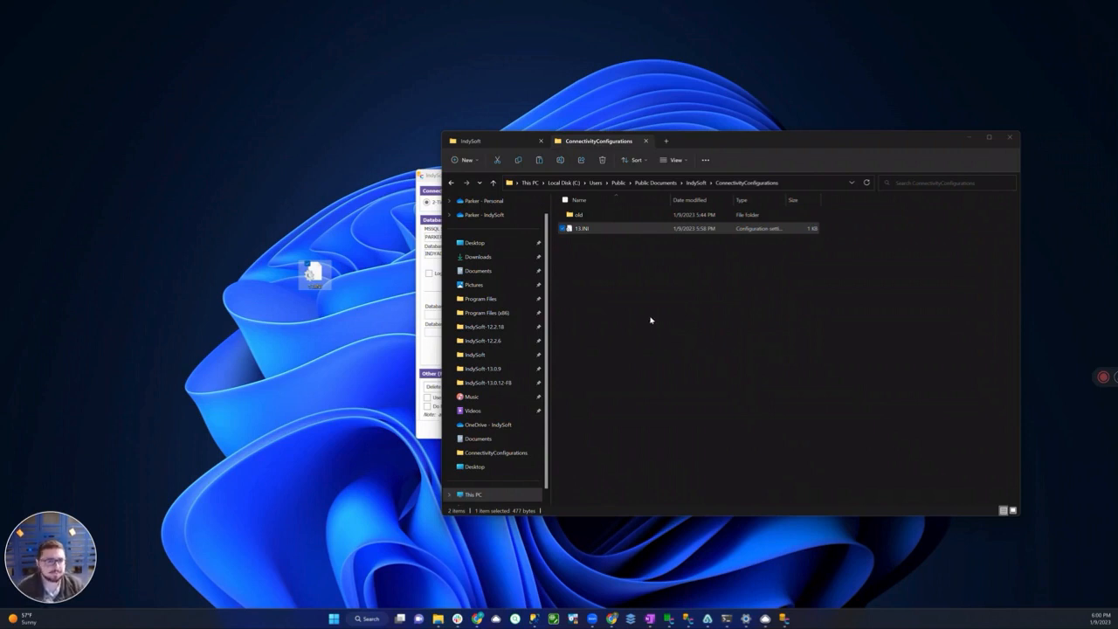
Return to the multi-user Database Settings and change the MSSQL database name to indysoftv12
{"action": "left_click", "coordinate": [430, 188]}
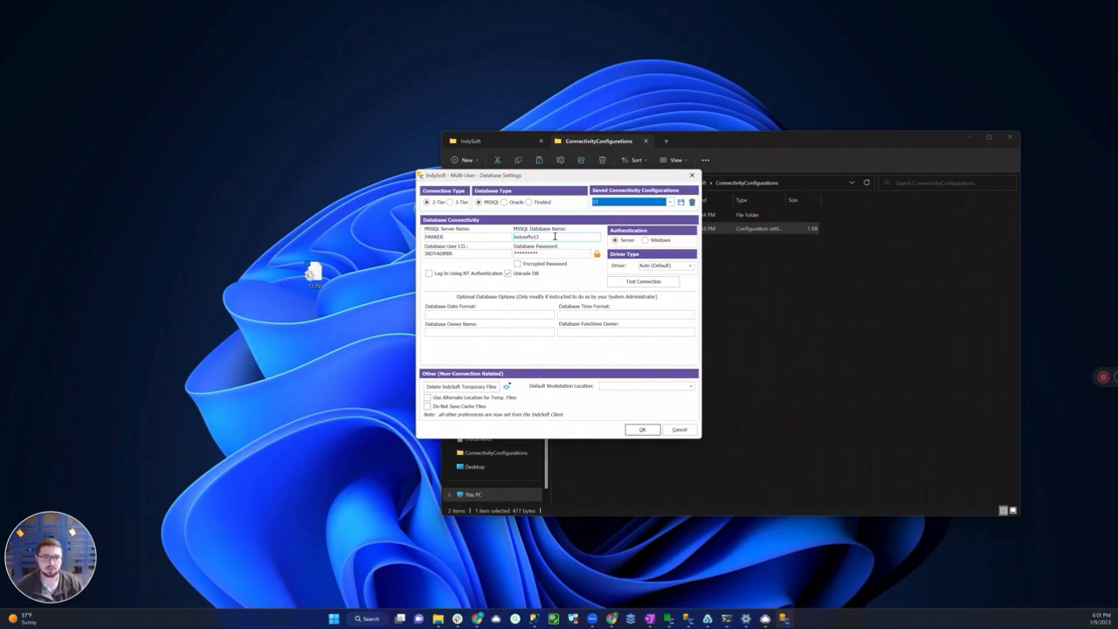
{"action": "left_click", "coordinate": [555, 235]}
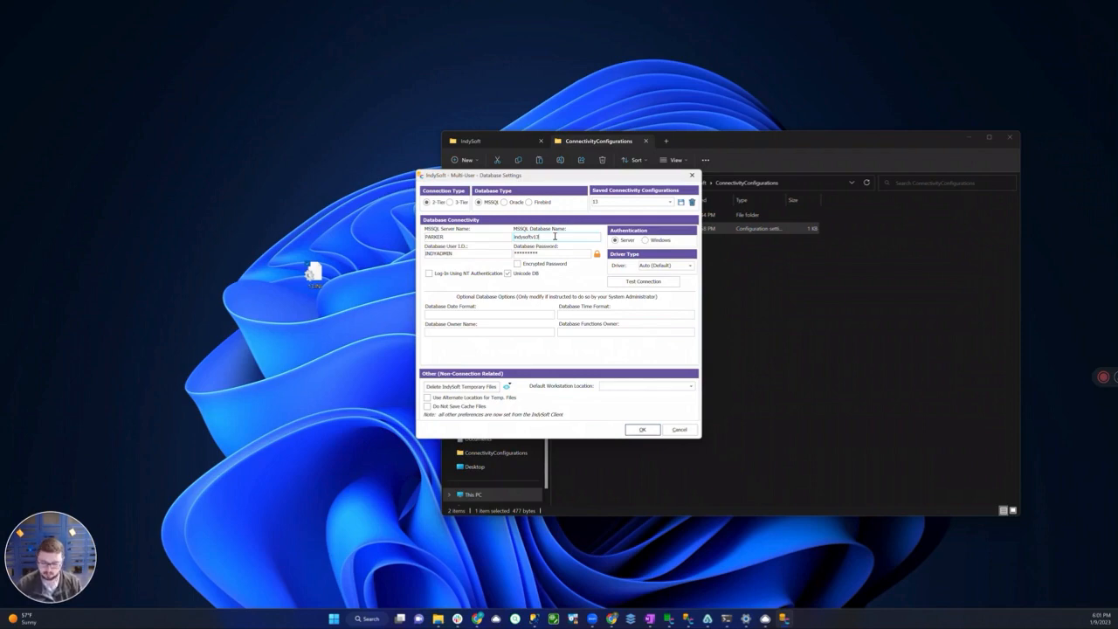
{"action": "key", "text": "BackSpace"}
{"action": "type", "text": "2"}
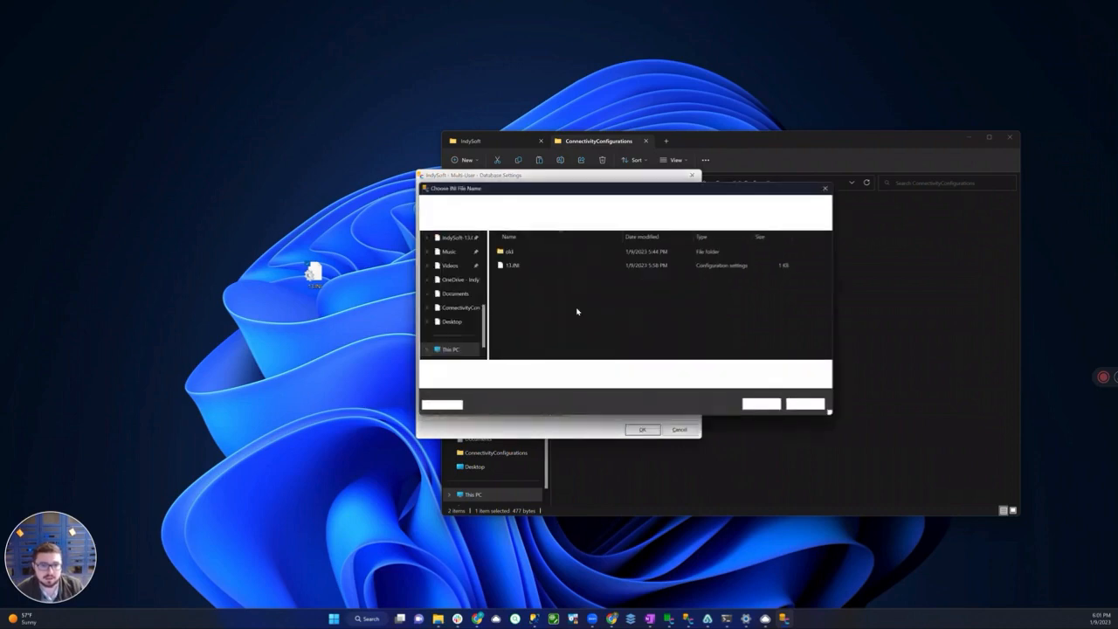
Save the current connection settings as 12.ini in the ConnectivityConfigurations folder
{"action": "left_click", "coordinate": [482, 371]}
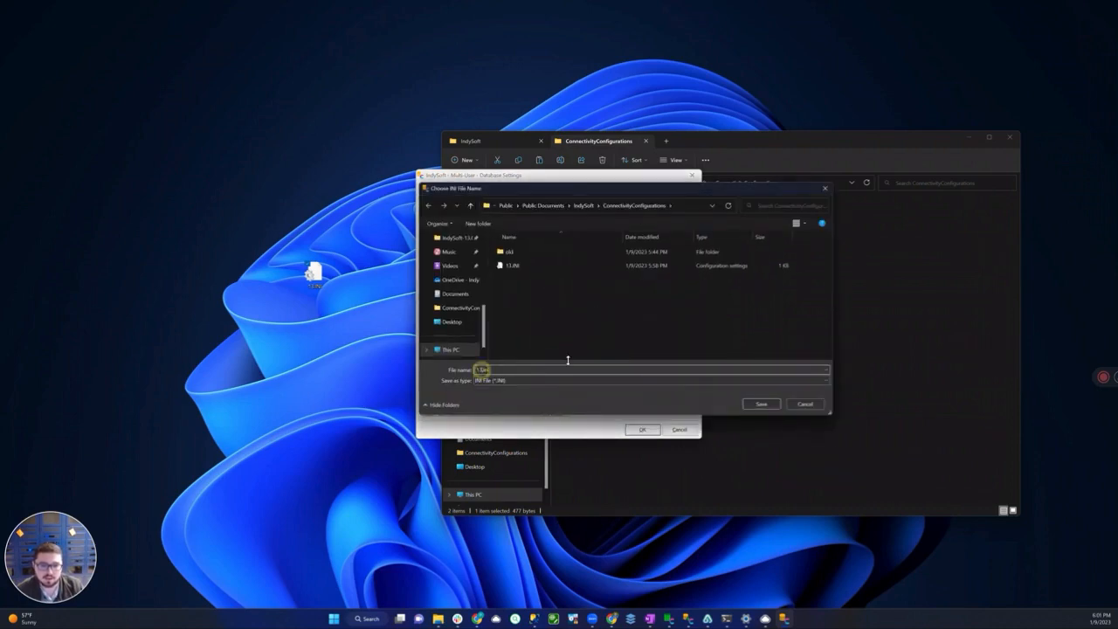
{"action": "key", "text": "BackSpace"}
{"action": "type", "text": "2"}
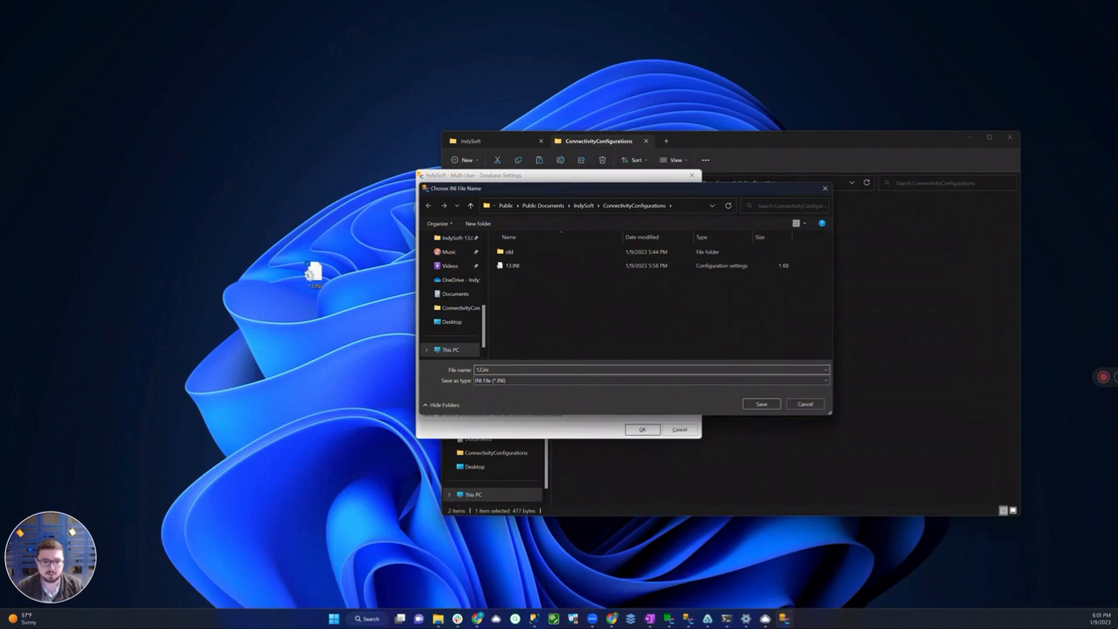
{"action": "left_click", "coordinate": [764, 405]}
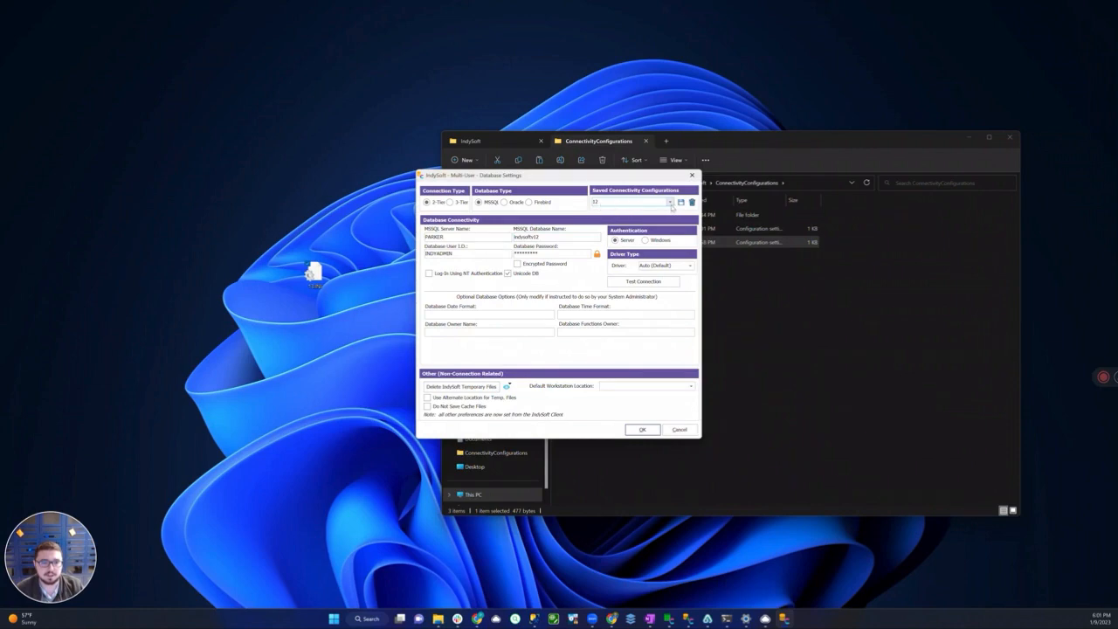
Check the list of saved connectivity configurations, test the indysoftv12 connection, and cancel out of Database Settings
{"action": "left_click", "coordinate": [670, 202]}
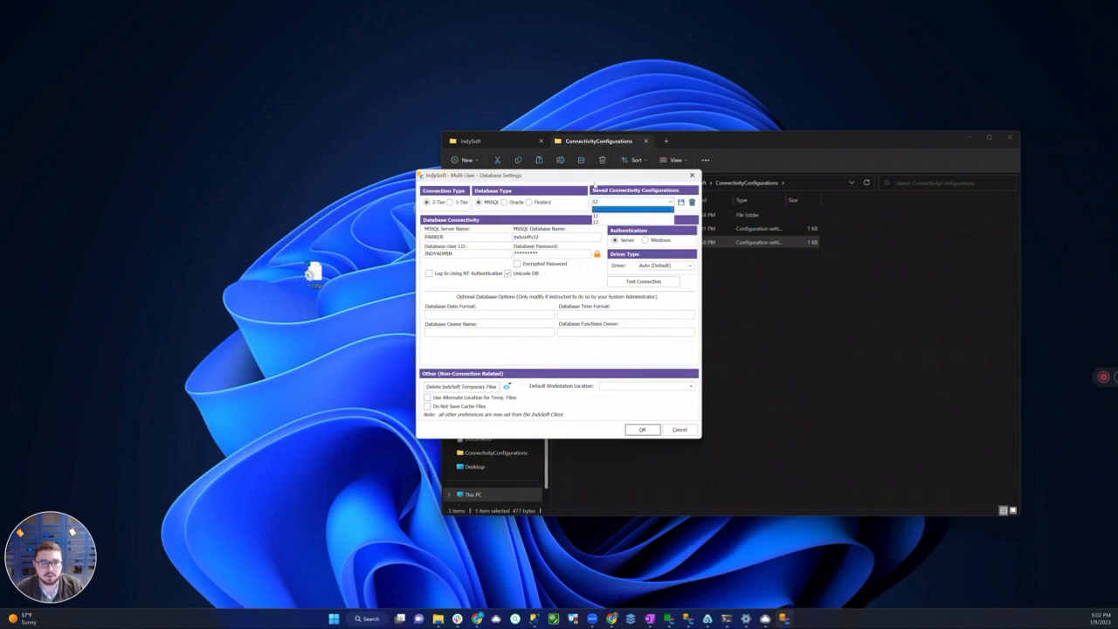
{"action": "left_click", "coordinate": [594, 181]}
{"action": "left_click", "coordinate": [643, 282]}
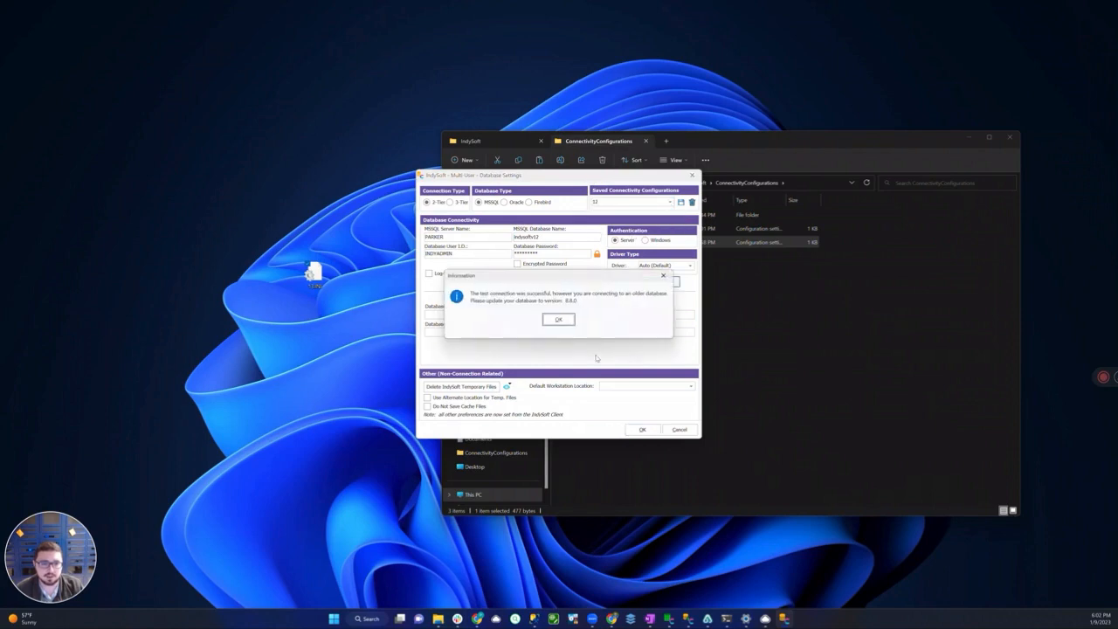
{"action": "left_click", "coordinate": [559, 320]}
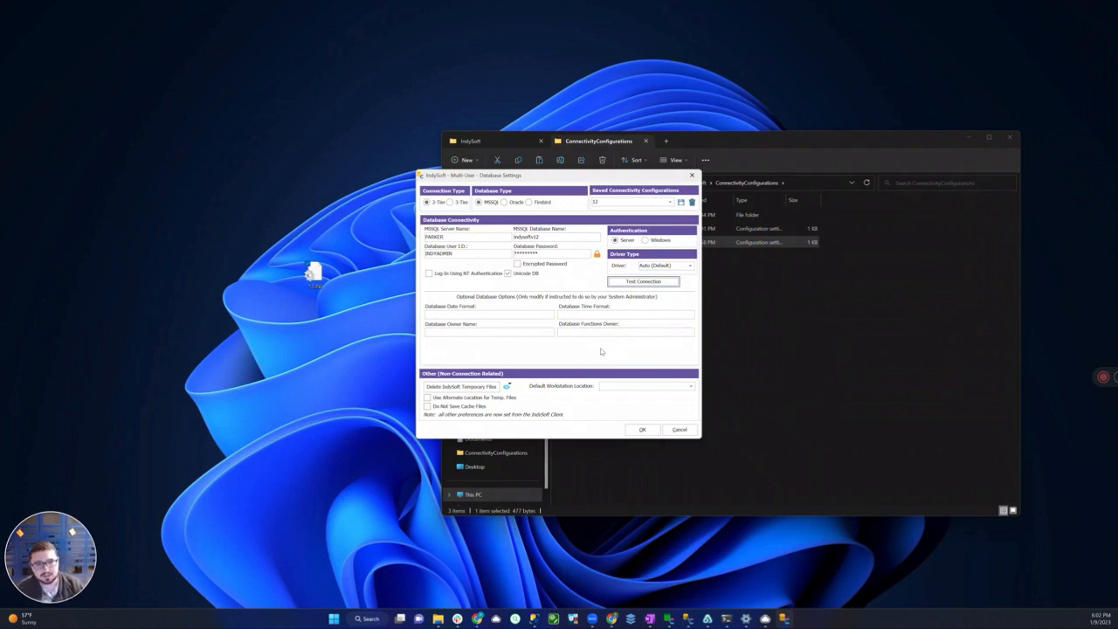
{"action": "left_click", "coordinate": [678, 430]}
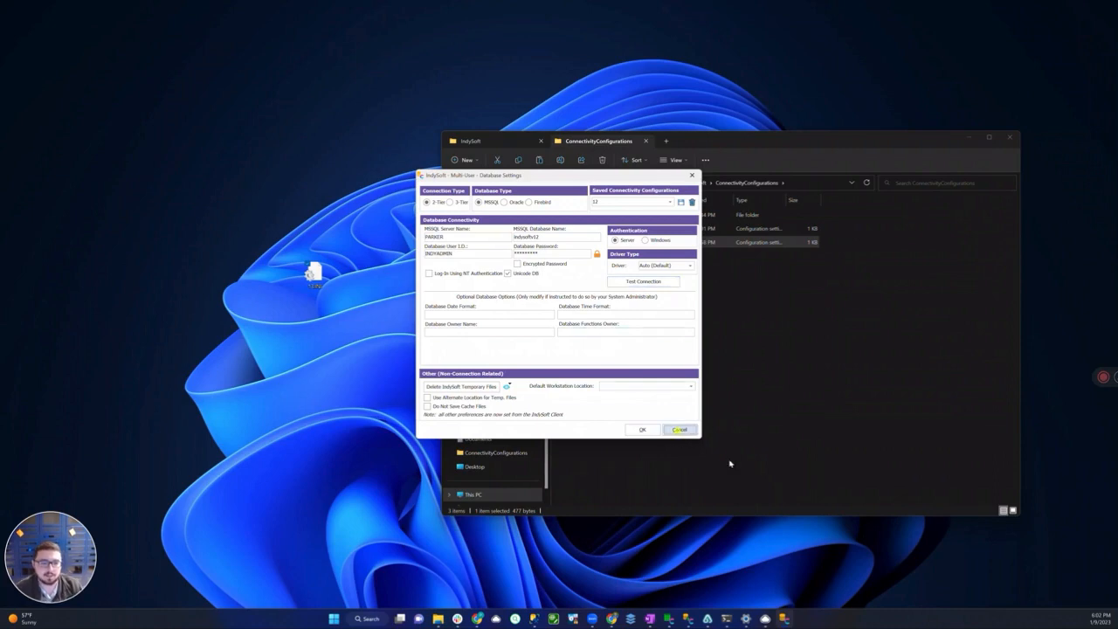
{"action": "left_click", "coordinate": [1100, 380]}
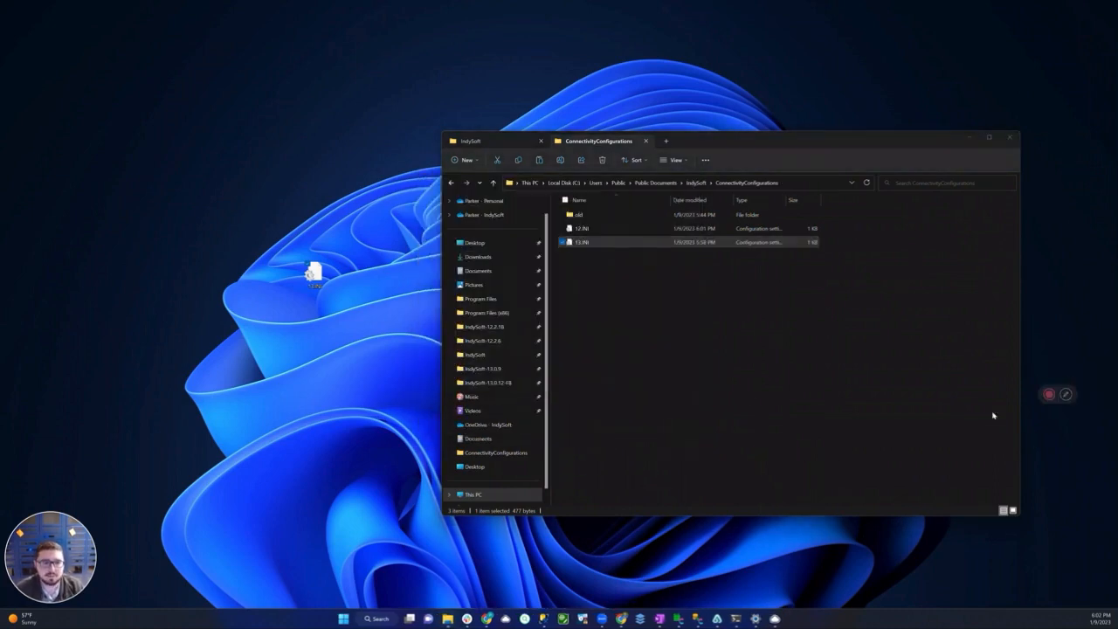
Launch DatabaseSettings.exe from the IndySoft-12.2.18 folder and move its window clear of File Explorer
{"action": "left_click", "coordinate": [476, 141]}
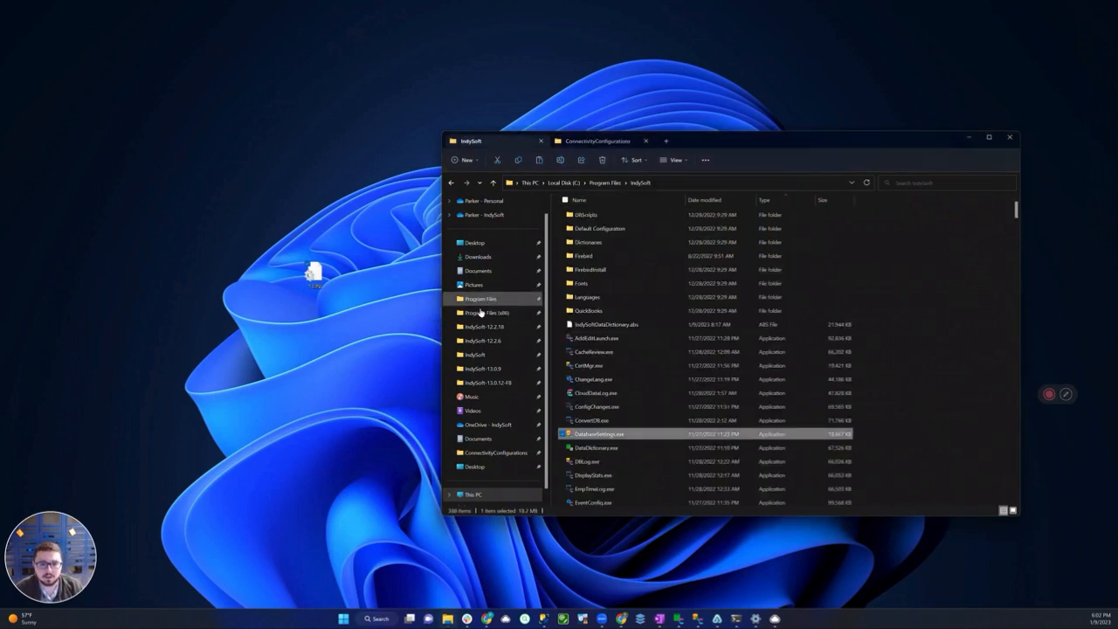
{"action": "left_click", "coordinate": [480, 326]}
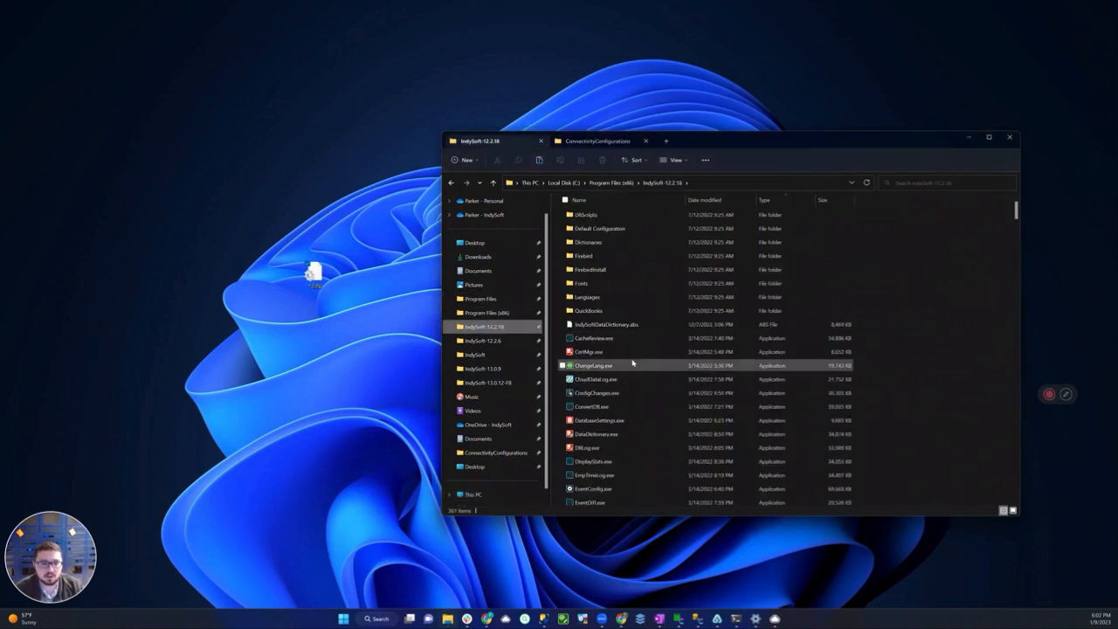
{"action": "left_click", "coordinate": [619, 423]}
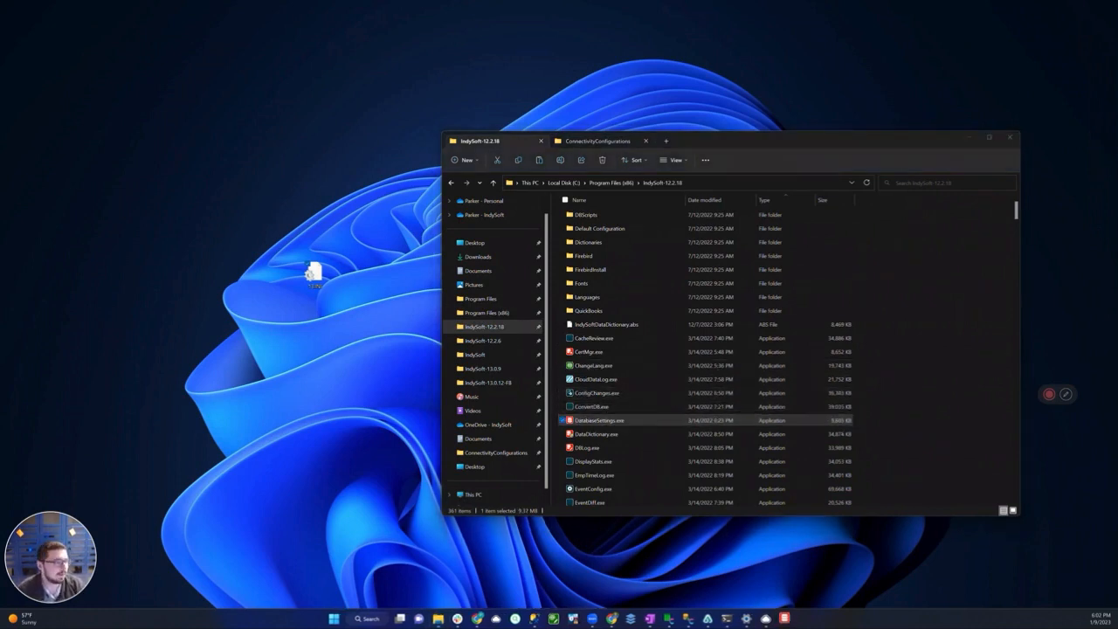
{"action": "left_click_drag", "start_coordinate": [562, 279], "coordinate": [383, 244]}
Check the saved connectivity configurations in the 12.2.18 Database Settings, test the database connection, and close the window
{"action": "left_click", "coordinate": [519, 256]}
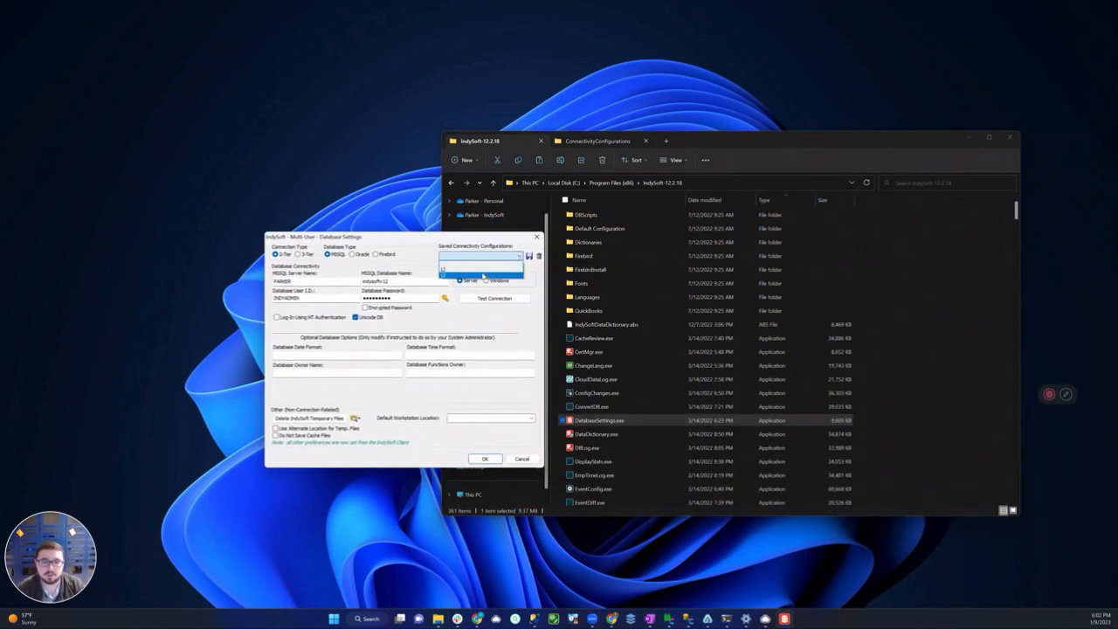
{"action": "left_click", "coordinate": [488, 273]}
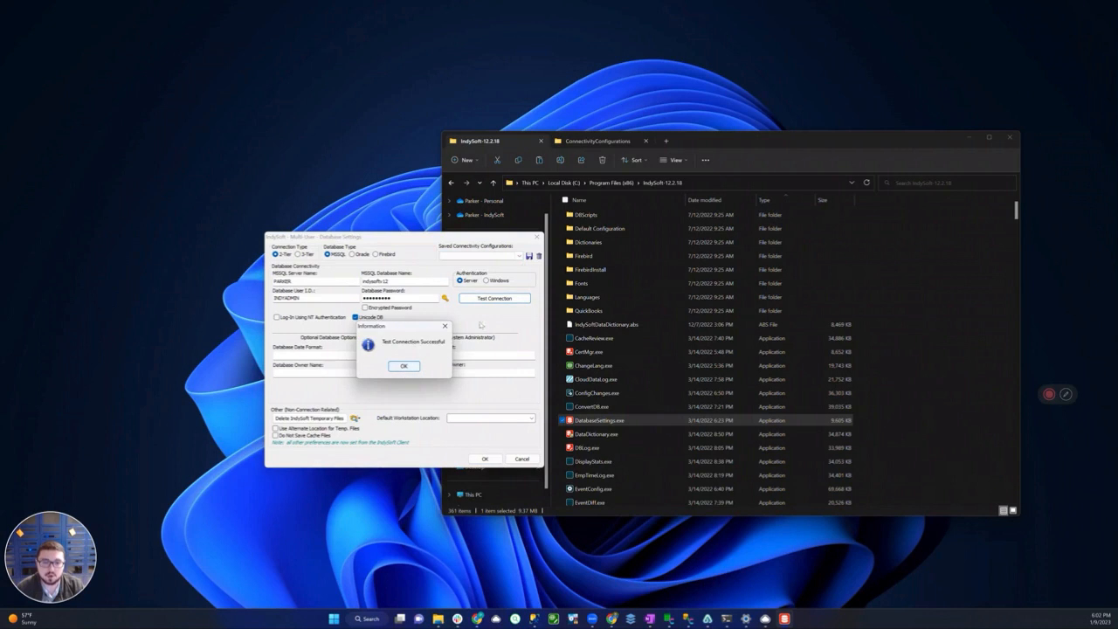
{"action": "left_click", "coordinate": [405, 367]}
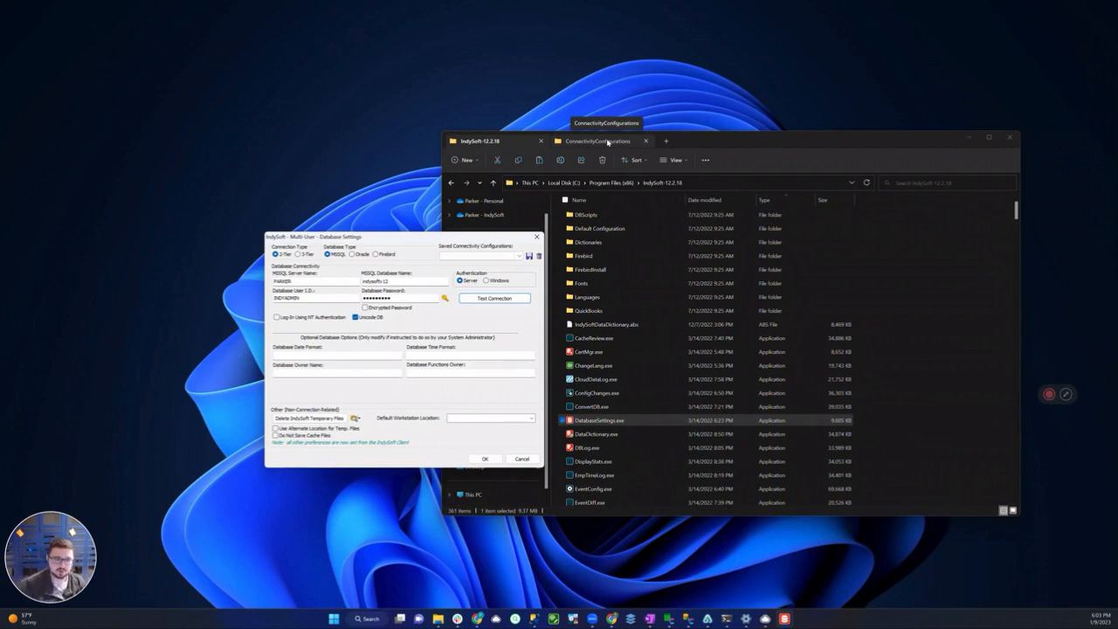
{"action": "left_click", "coordinate": [537, 238]}
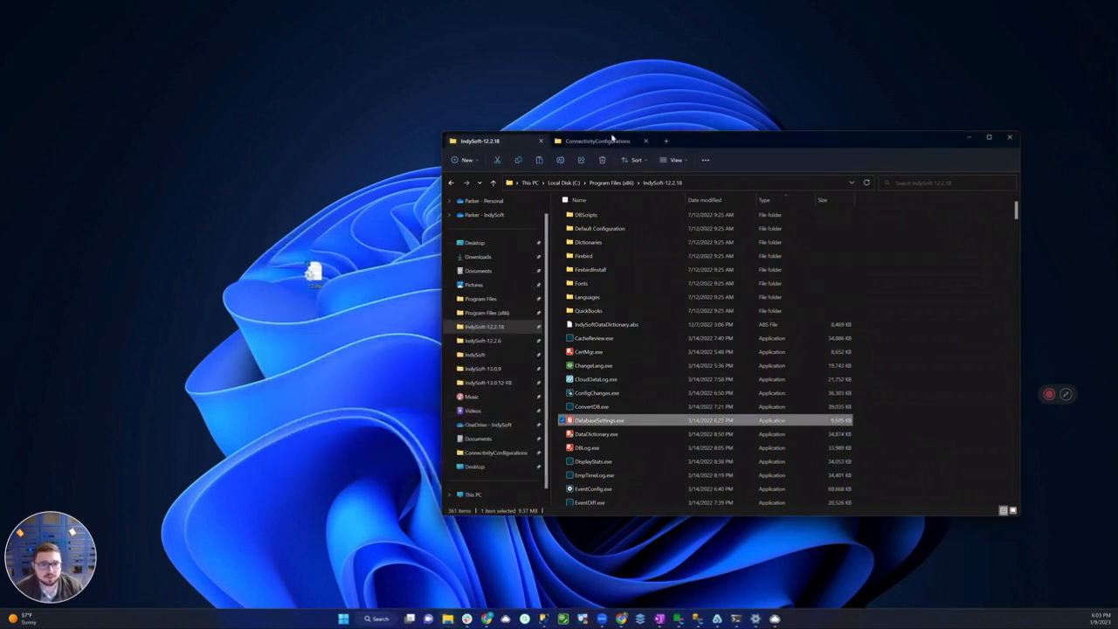
Copy 12.INI from ConnectivityConfigurations into the IndySoft-12.2.18 program folder, granting administrator permission for the copy
{"action": "left_click", "coordinate": [601, 140]}
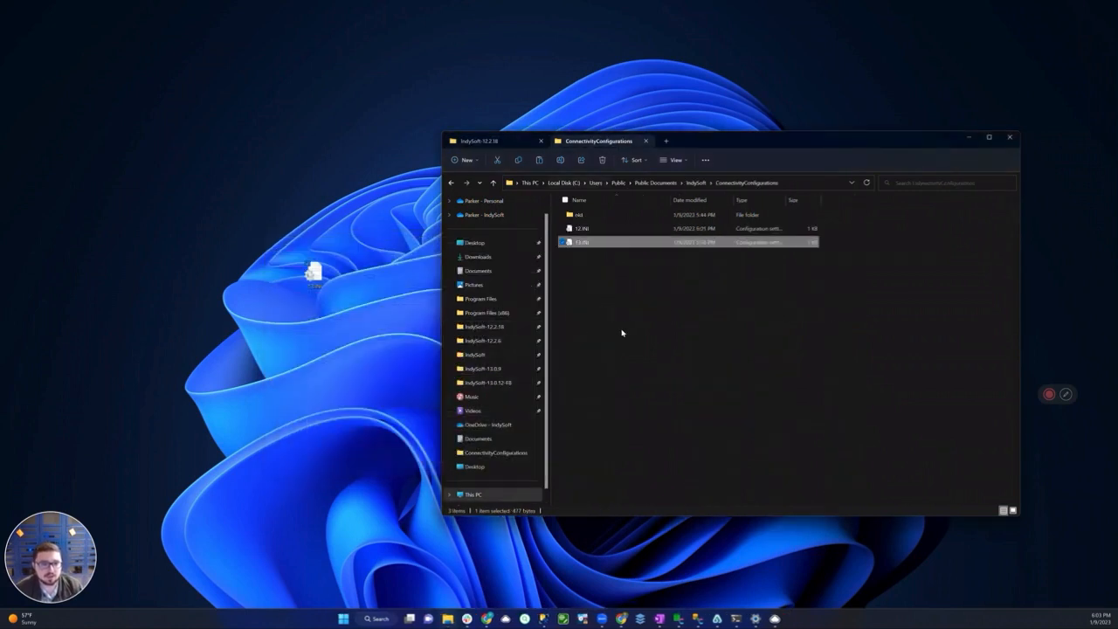
{"action": "left_click", "coordinate": [613, 230]}
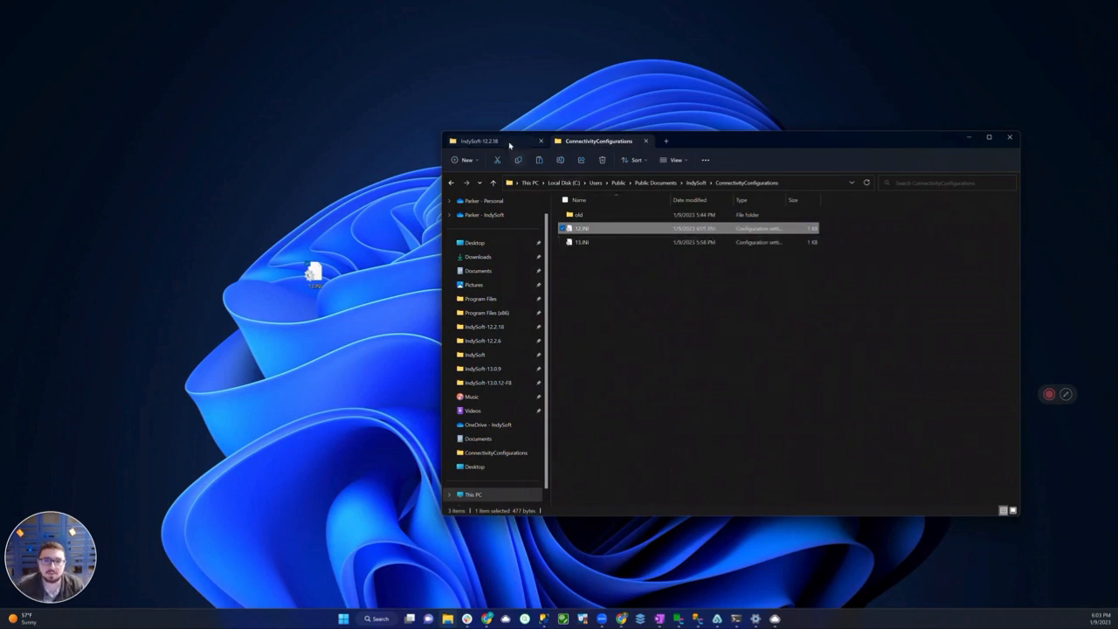
{"action": "left_click", "coordinate": [511, 141]}
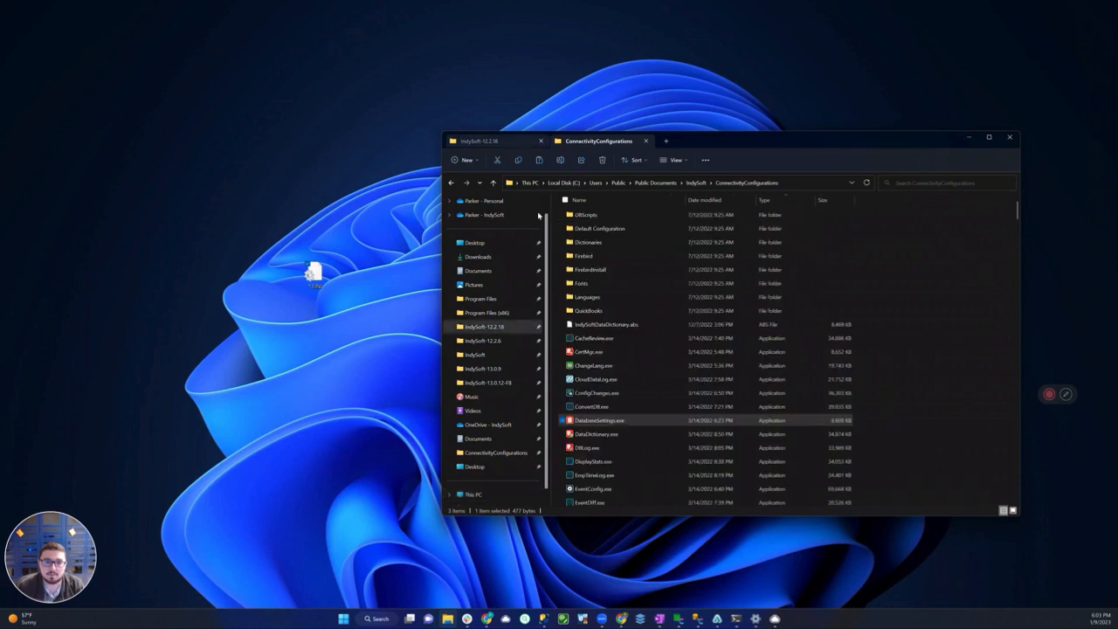
{"action": "left_click", "coordinate": [556, 376]}
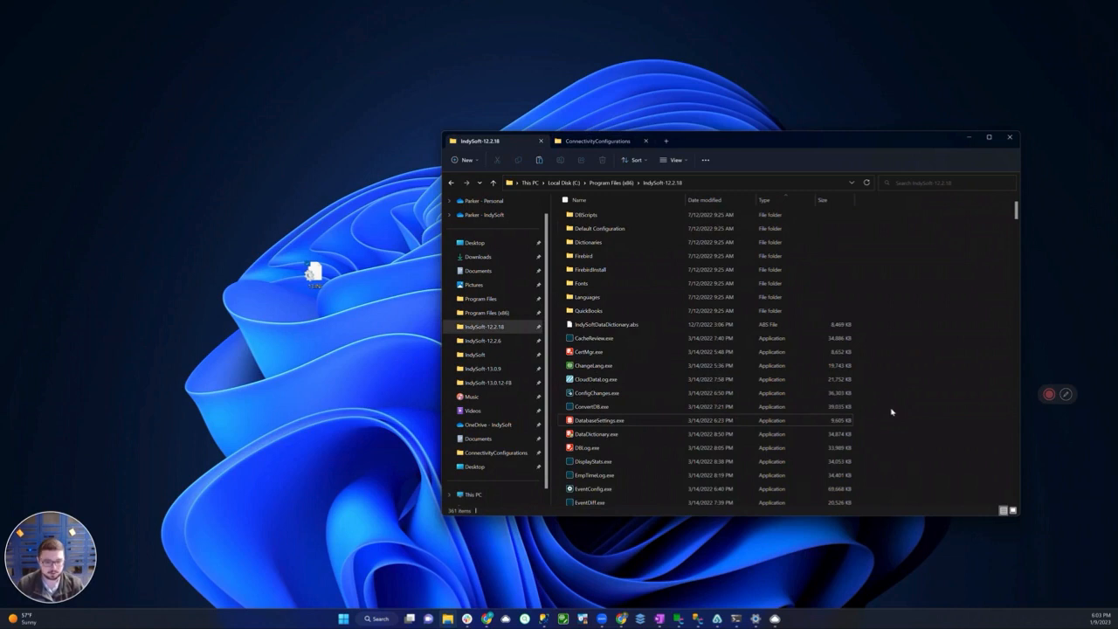
{"action": "key", "text": "ctrl+v"}
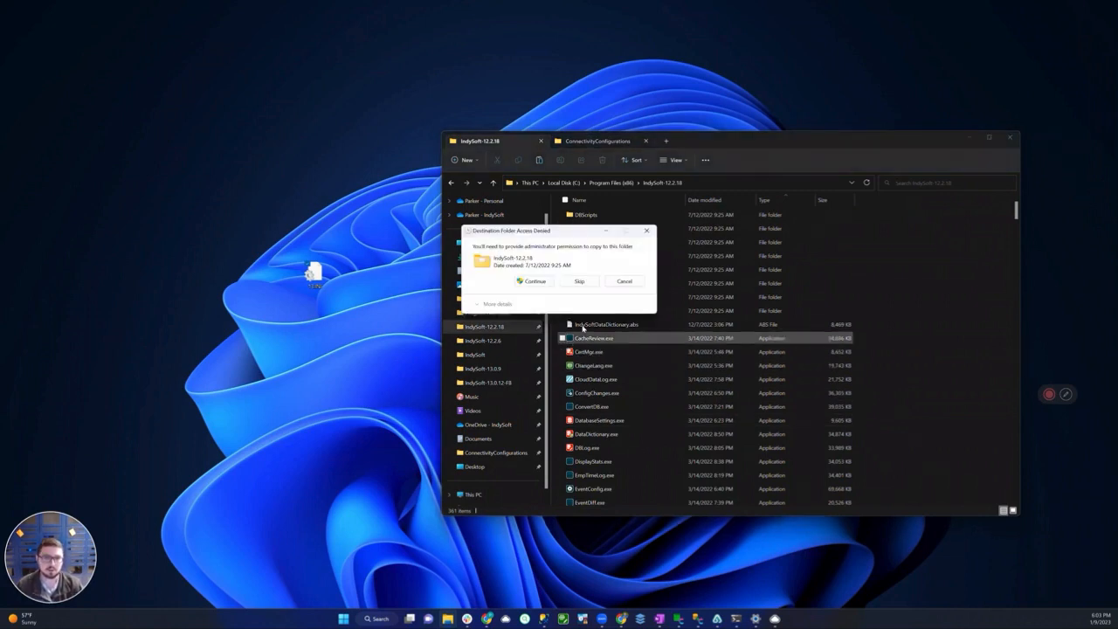
{"action": "left_click", "coordinate": [540, 283]}
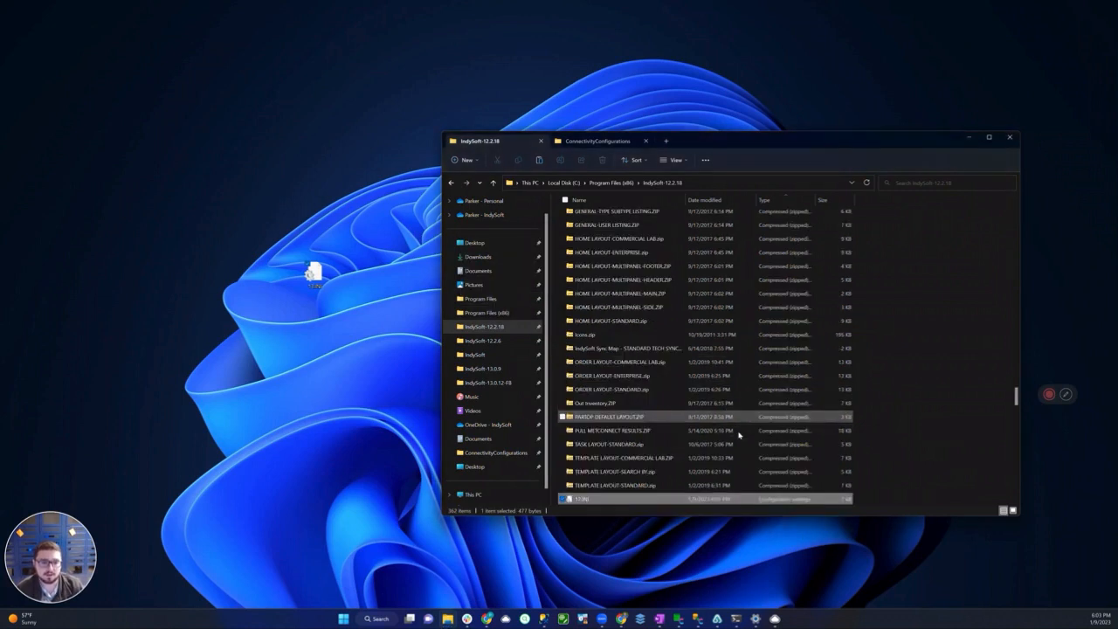
Locate DatabaseSettings.exe in the IndySoft-12.2.18 folder, open it again and move its window clear of the file list
{"action": "scroll", "coordinate": [804, 440], "scroll_direction": "up", "scroll_amount": 4}
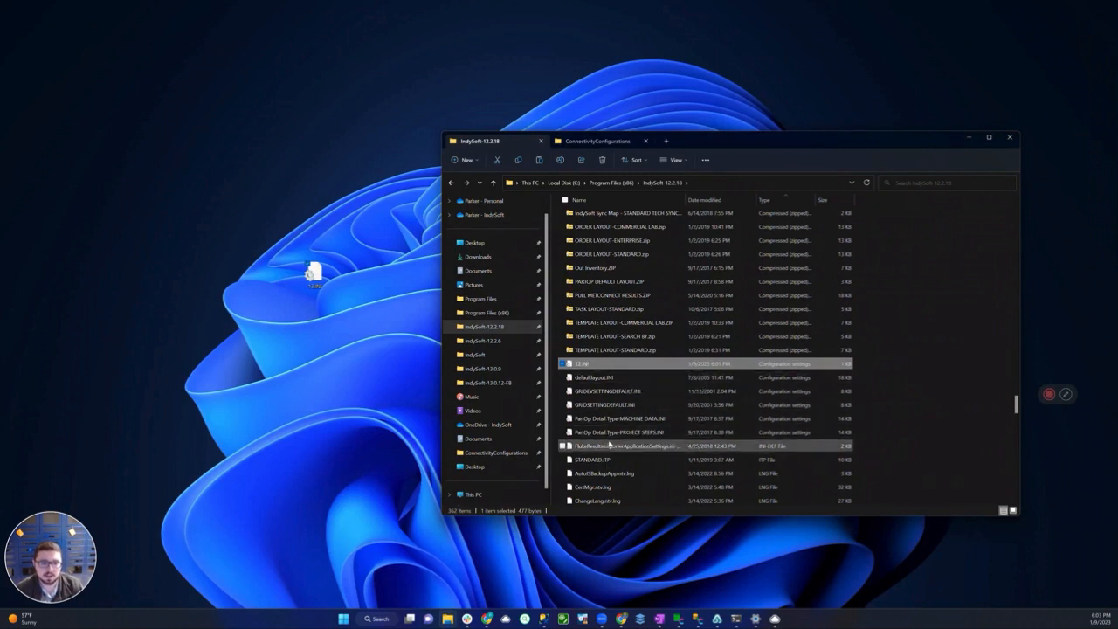
{"action": "scroll", "coordinate": [624, 389], "scroll_direction": "up", "scroll_amount": 10}
{"action": "scroll", "coordinate": [624, 384], "scroll_direction": "up", "scroll_amount": 10}
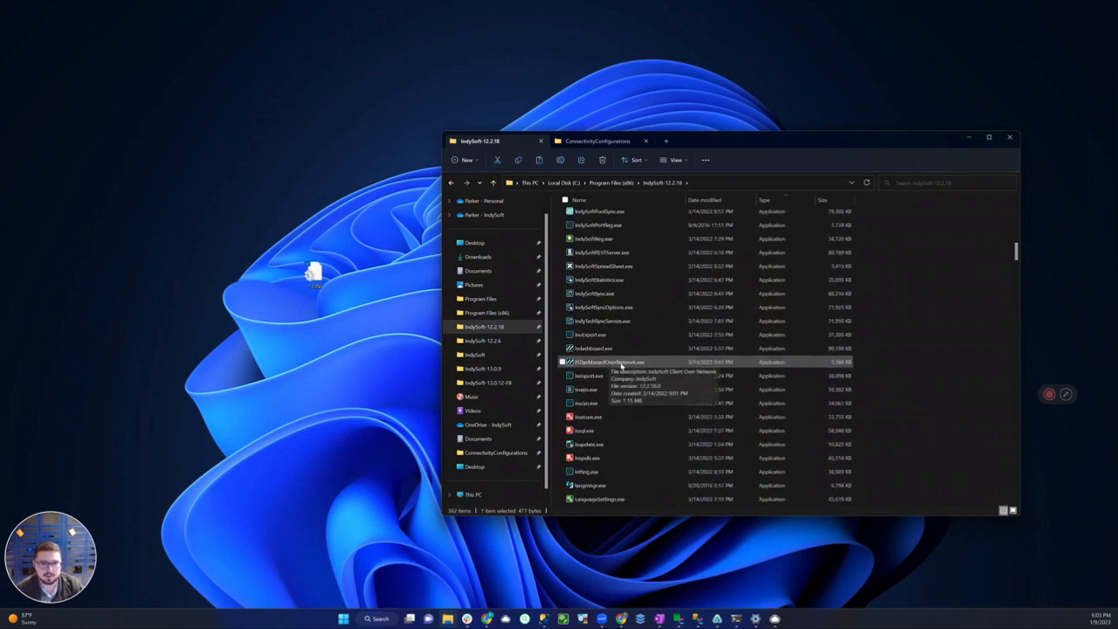
{"action": "scroll", "coordinate": [603, 361], "scroll_direction": "down", "scroll_amount": 3}
{"action": "left_click", "coordinate": [597, 310]}
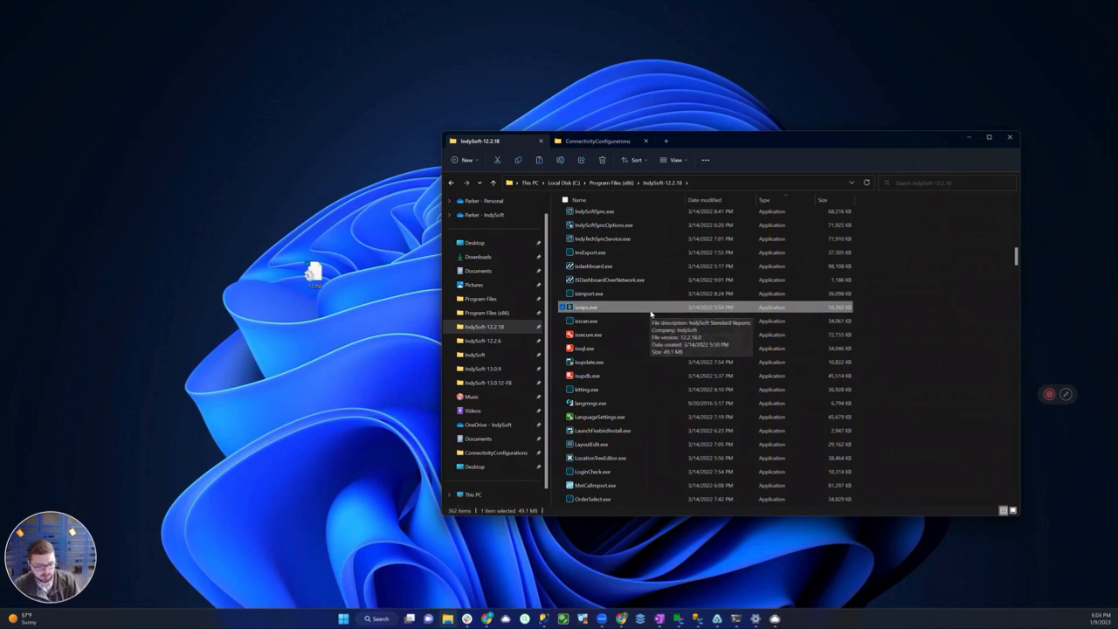
{"action": "key", "text": "Home"}
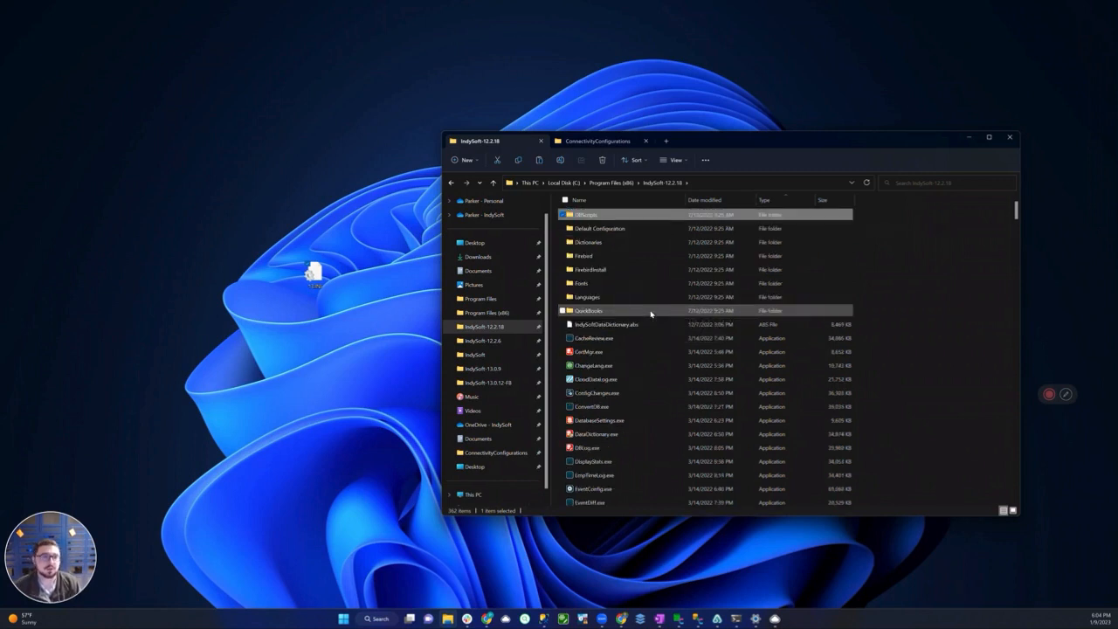
{"action": "type", "text": "da"}
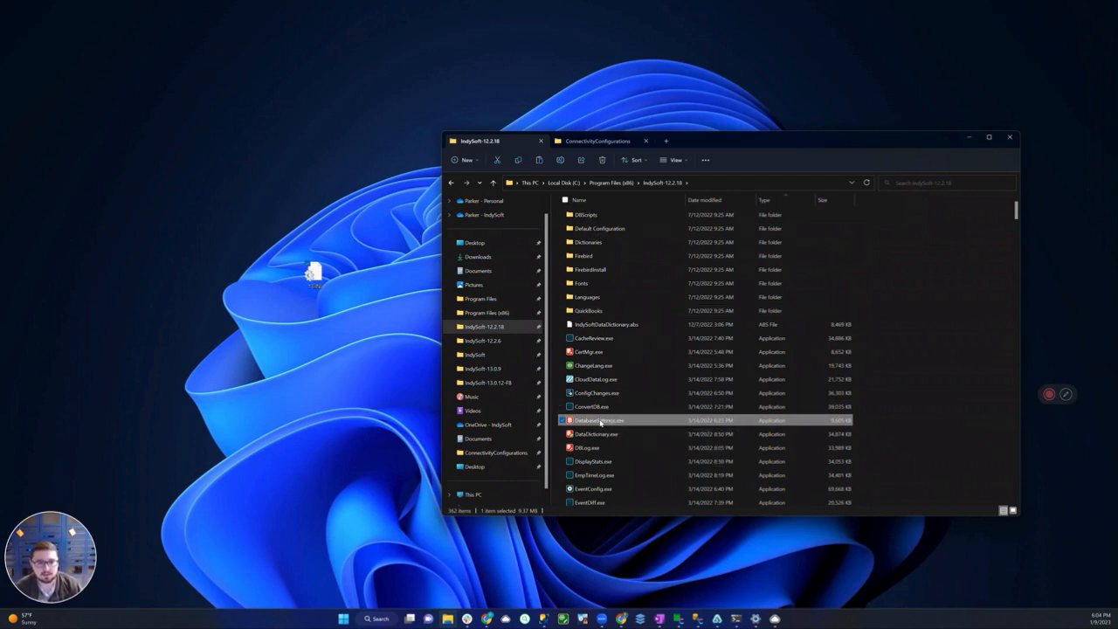
{"action": "double_click", "coordinate": [602, 421]}
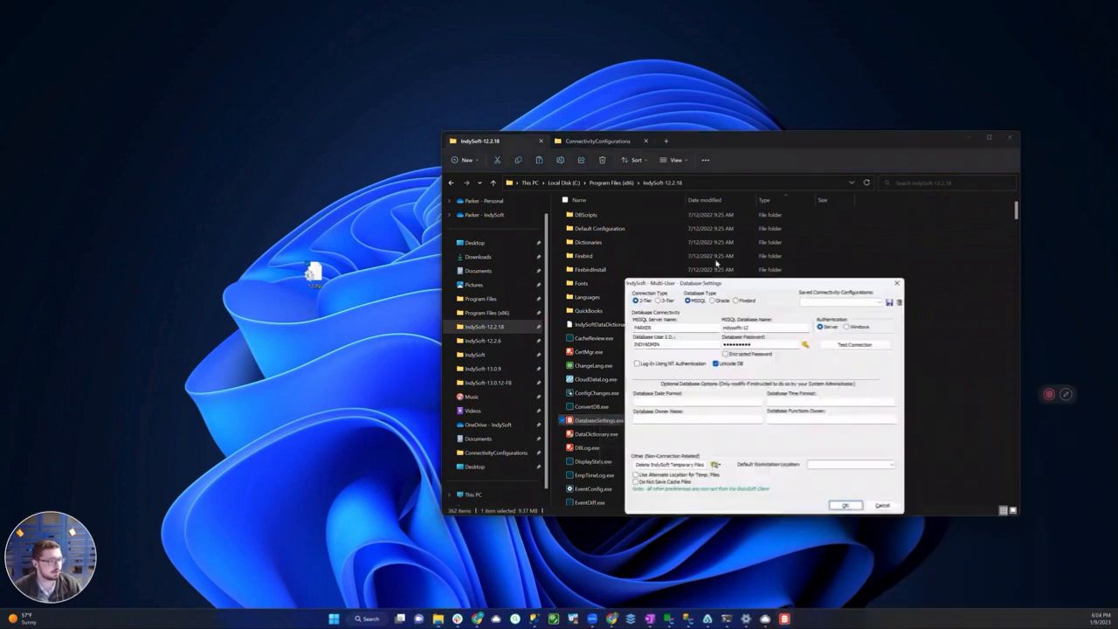
{"action": "left_click_drag", "start_coordinate": [664, 282], "coordinate": [352, 220]}
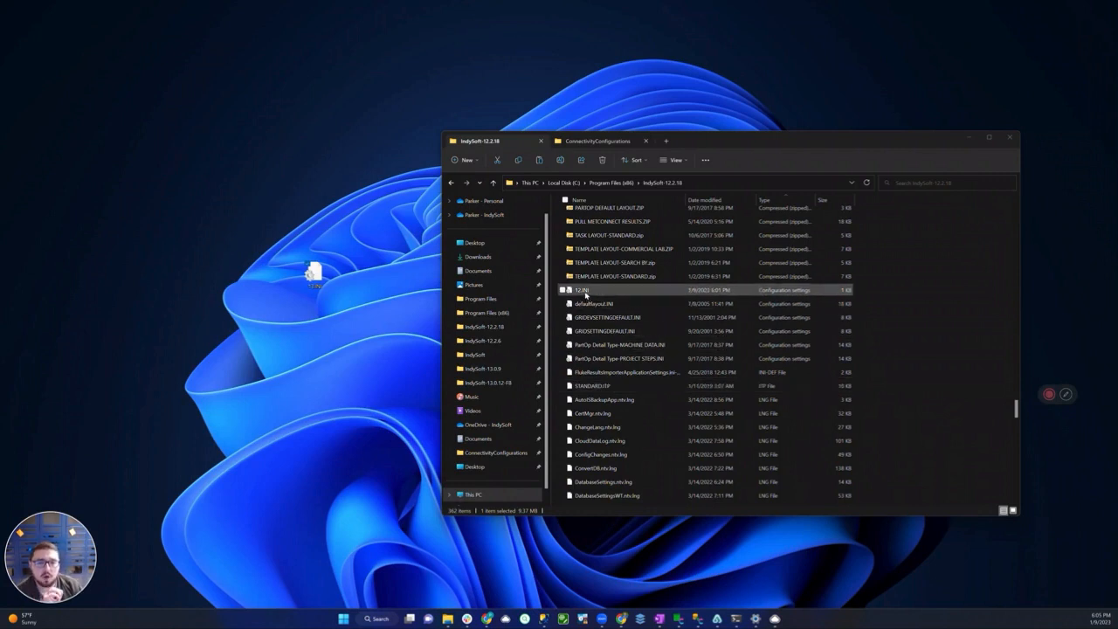
Rename 12.INI in the IndySoft-12.2.18 folder as CONNECTIONSETTINGS.INI, granting administrator permission for the rename
{"action": "left_click", "coordinate": [582, 295]}
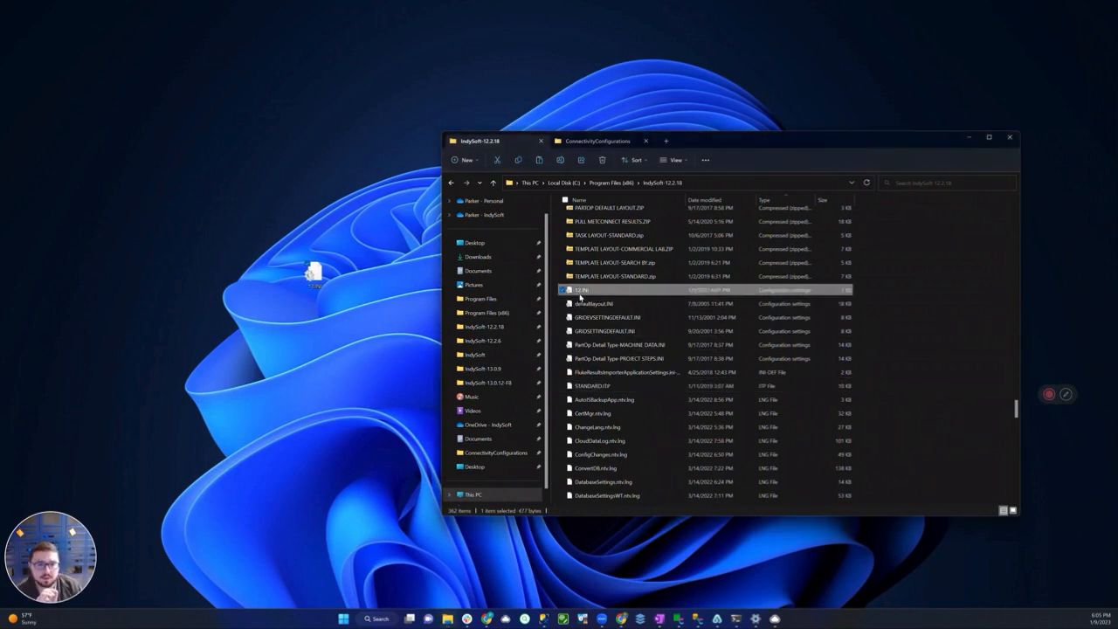
{"action": "left_click", "coordinate": [584, 294]}
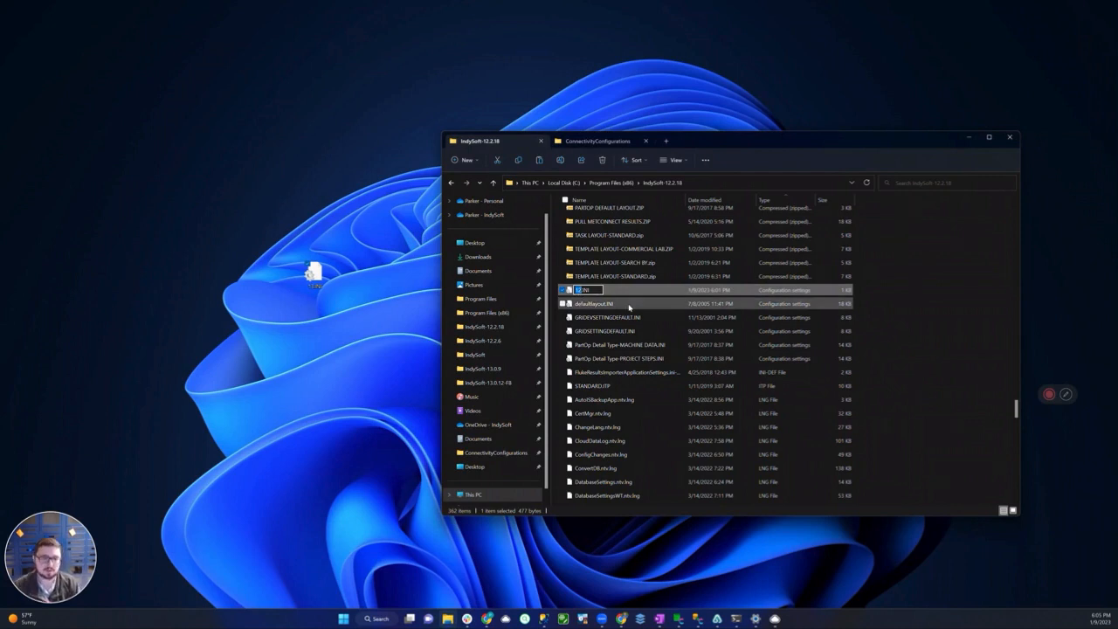
{"action": "type", "text": "CONNECTION"}
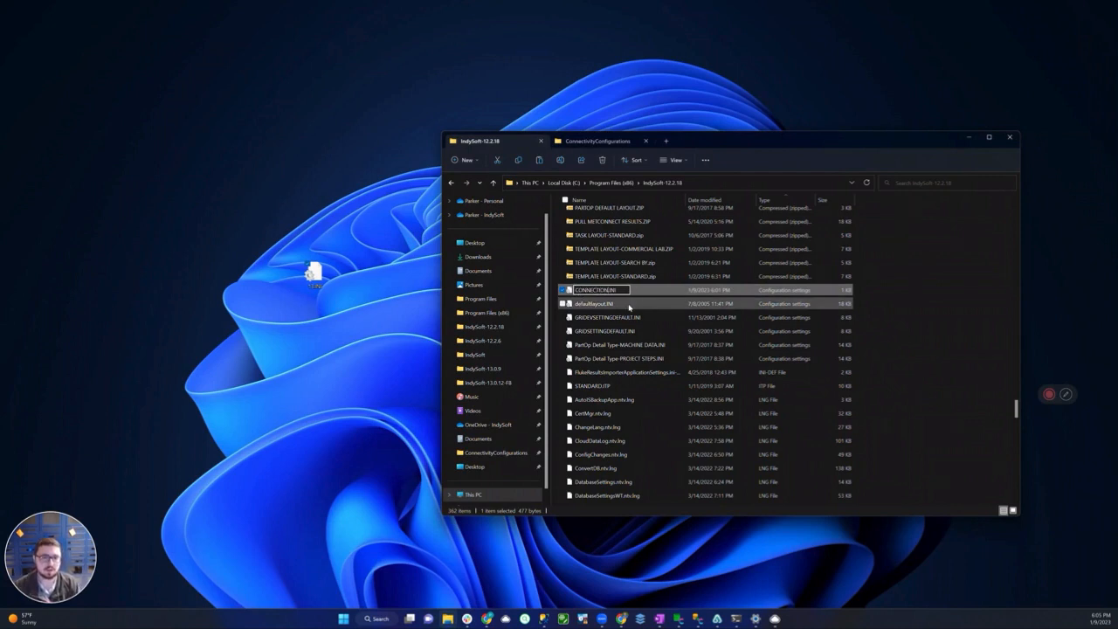
{"action": "type", "text": "SETTINGS"}
{"action": "key", "text": "Return"}
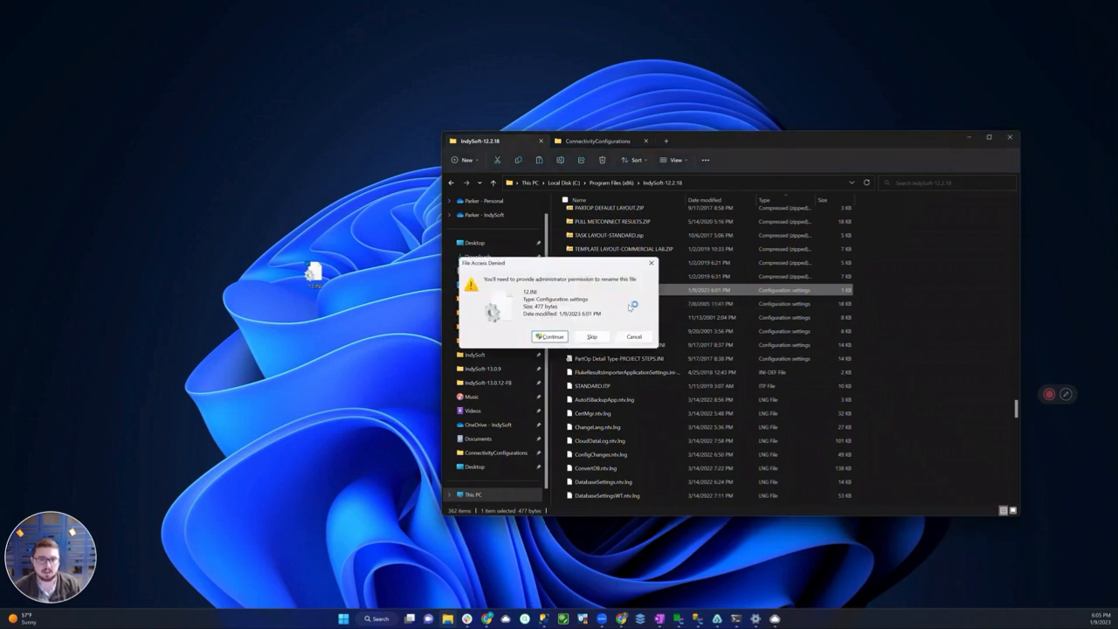
{"action": "key", "text": "Return"}
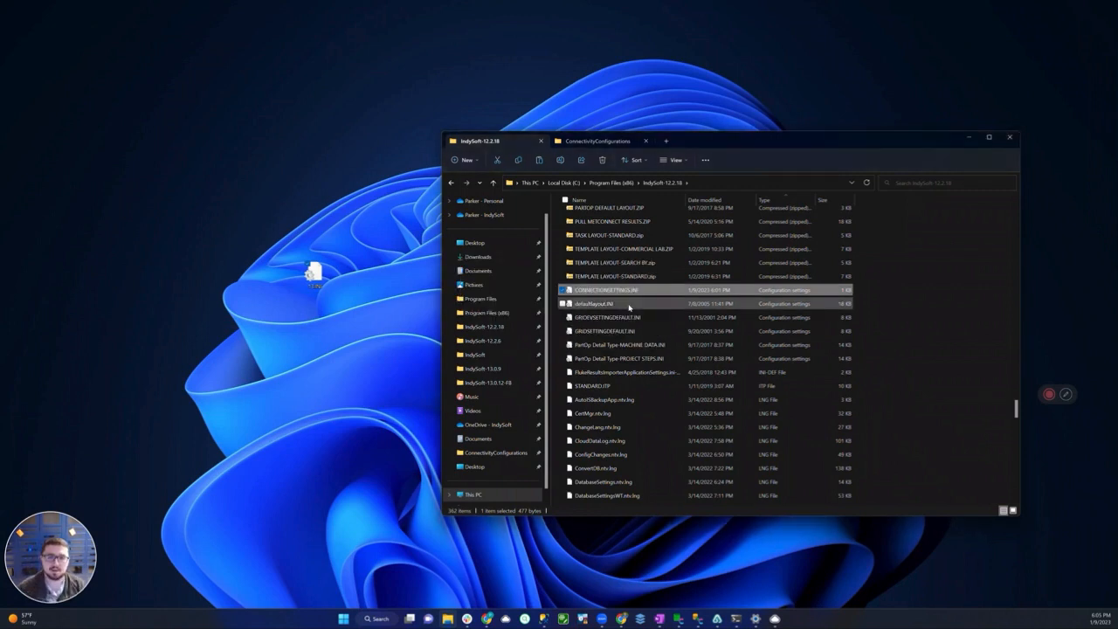
Find DatabaseSettings.exe in the IndySoft-12.2.18 folder, launch it and move its window away from the file list
{"action": "left_click", "coordinate": [634, 401]}
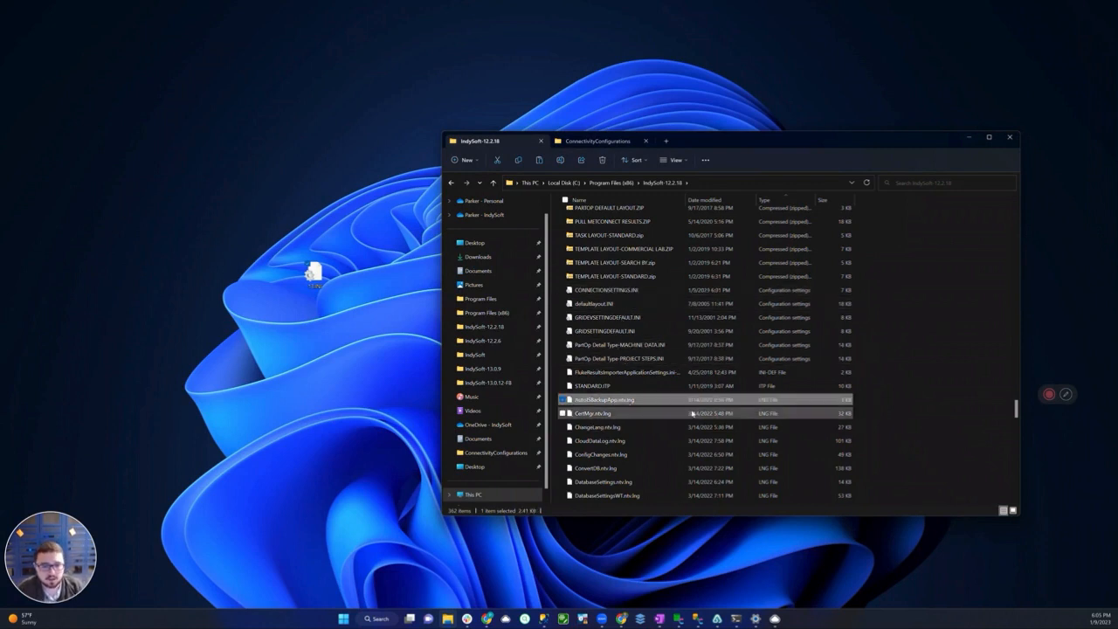
{"action": "key", "text": "Home"}
{"action": "left_click", "coordinate": [692, 416]}
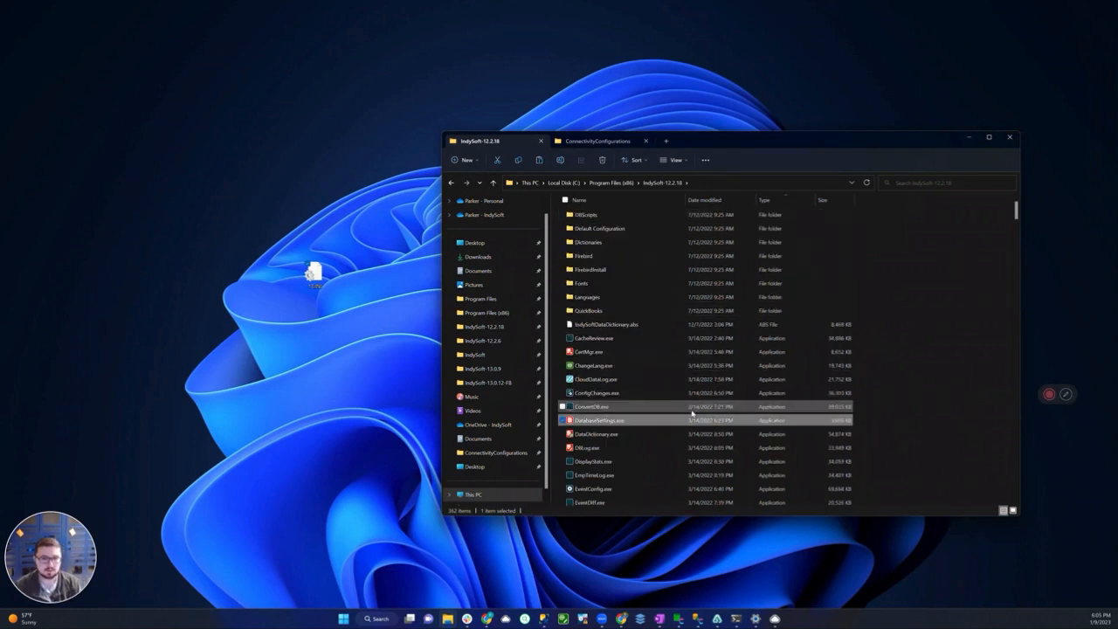
{"action": "double_click", "coordinate": [692, 416]}
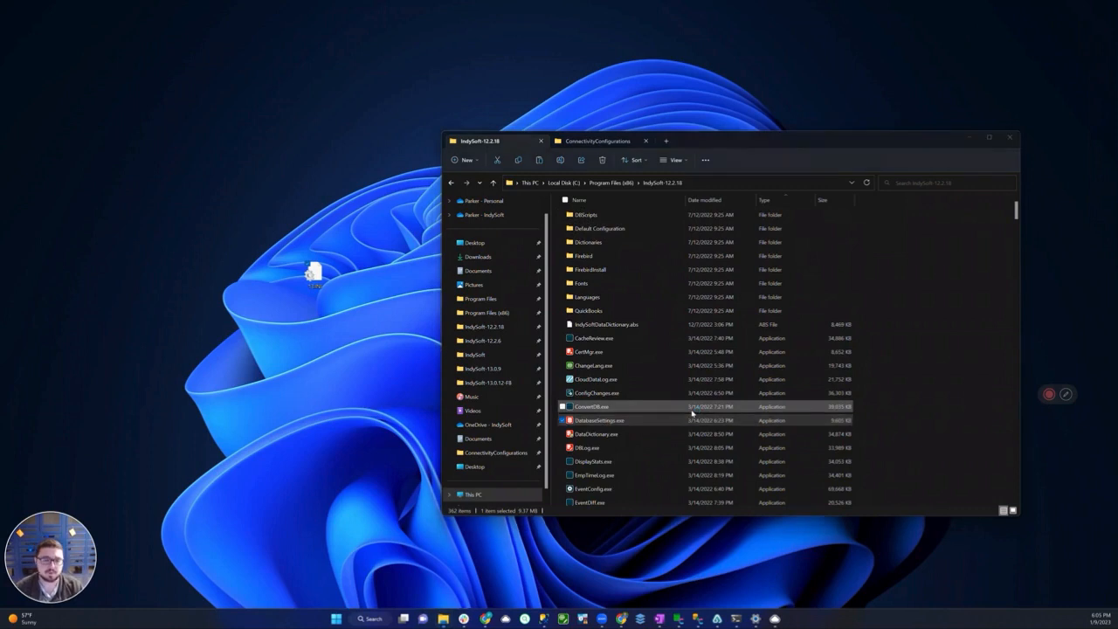
{"action": "left_click_drag", "start_coordinate": [596, 259], "coordinate": [297, 194]}
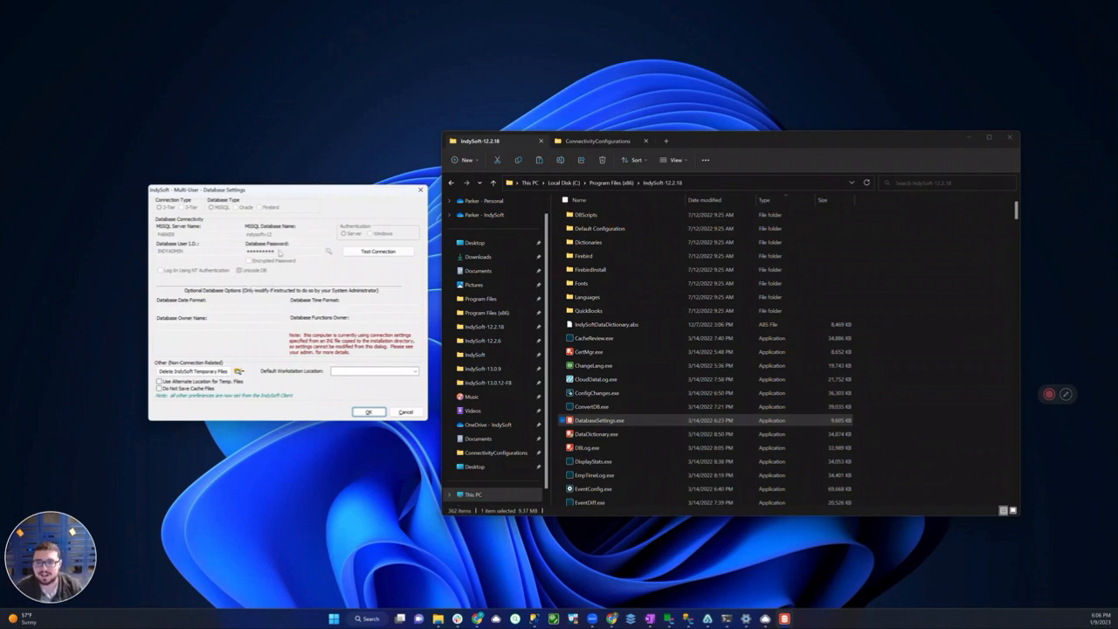
Test the 12.2.18 database connection supplied by CONNECTIONSETTINGS.INI and close Database Settings without saving
{"action": "left_click", "coordinate": [378, 251]}
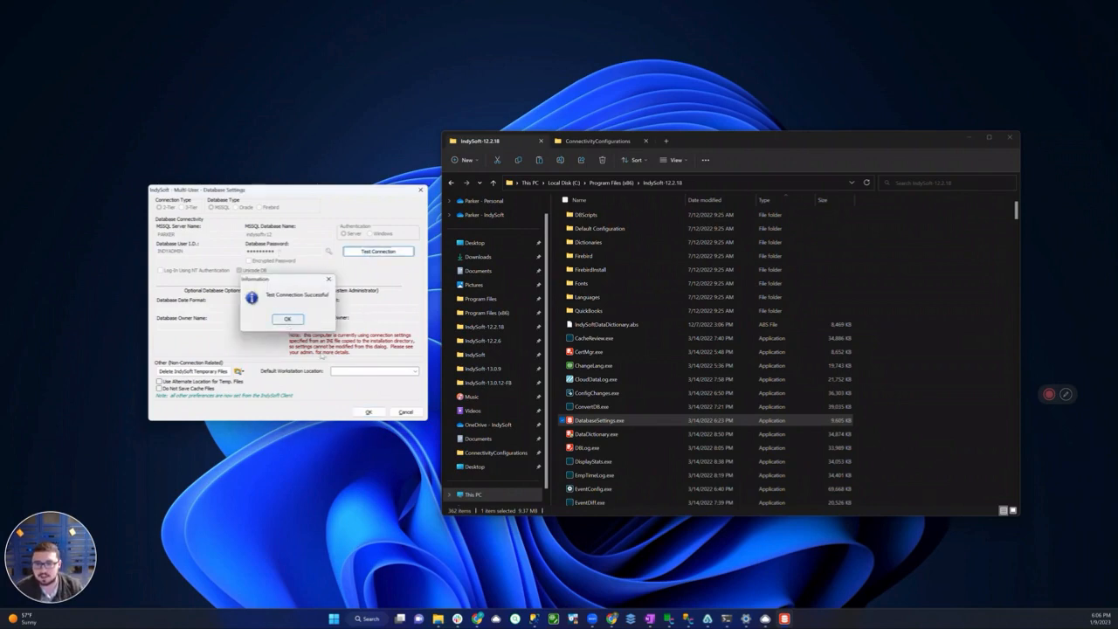
{"action": "key", "text": "Return"}
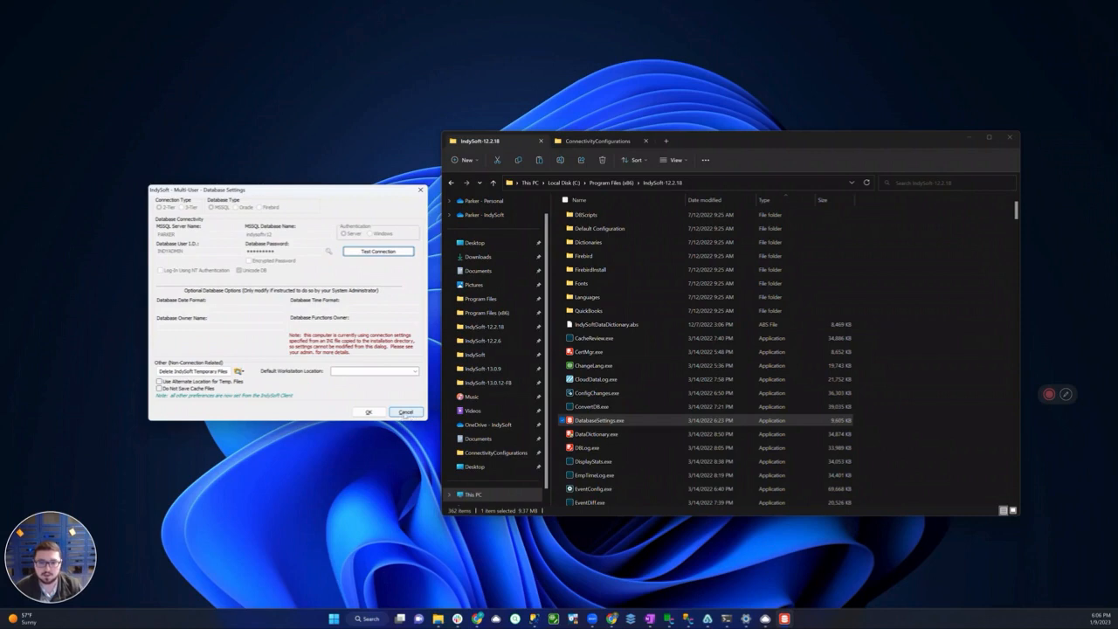
{"action": "left_click", "coordinate": [405, 412]}
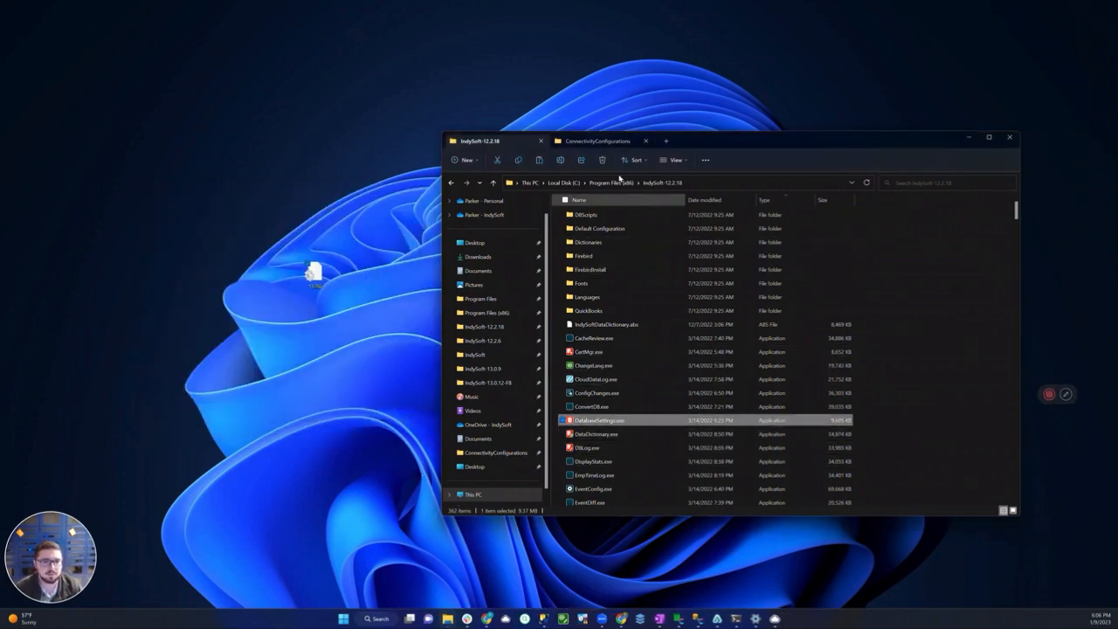
Copy 13.INI from the ConnectivityConfigurations folder and go to the IndySoft folder under Program Files
{"action": "left_click", "coordinate": [609, 145]}
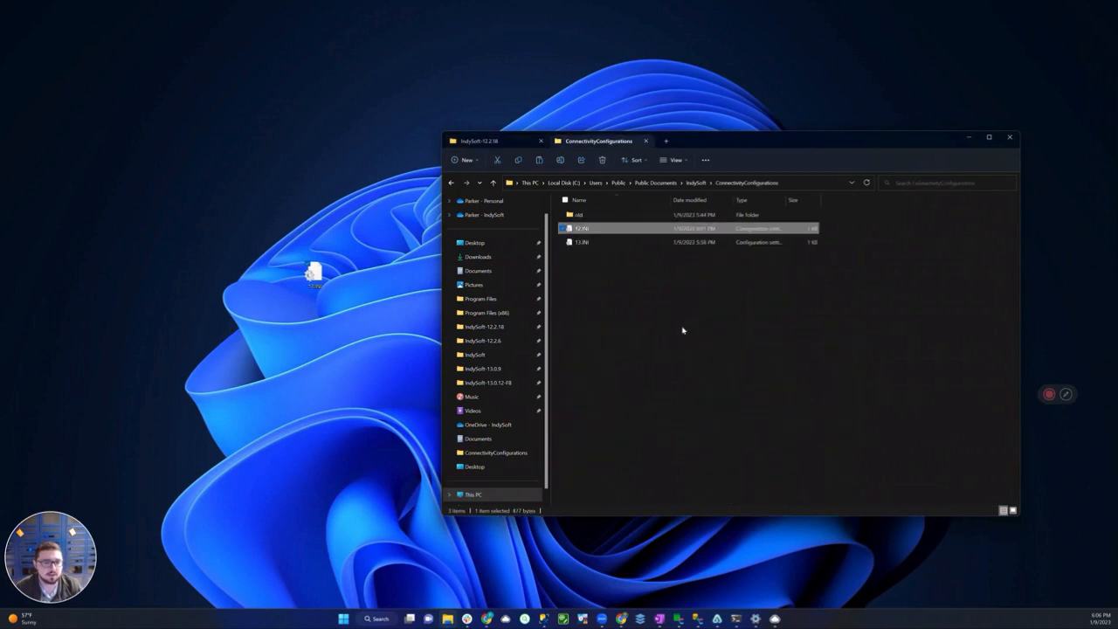
{"action": "left_click", "coordinate": [594, 244]}
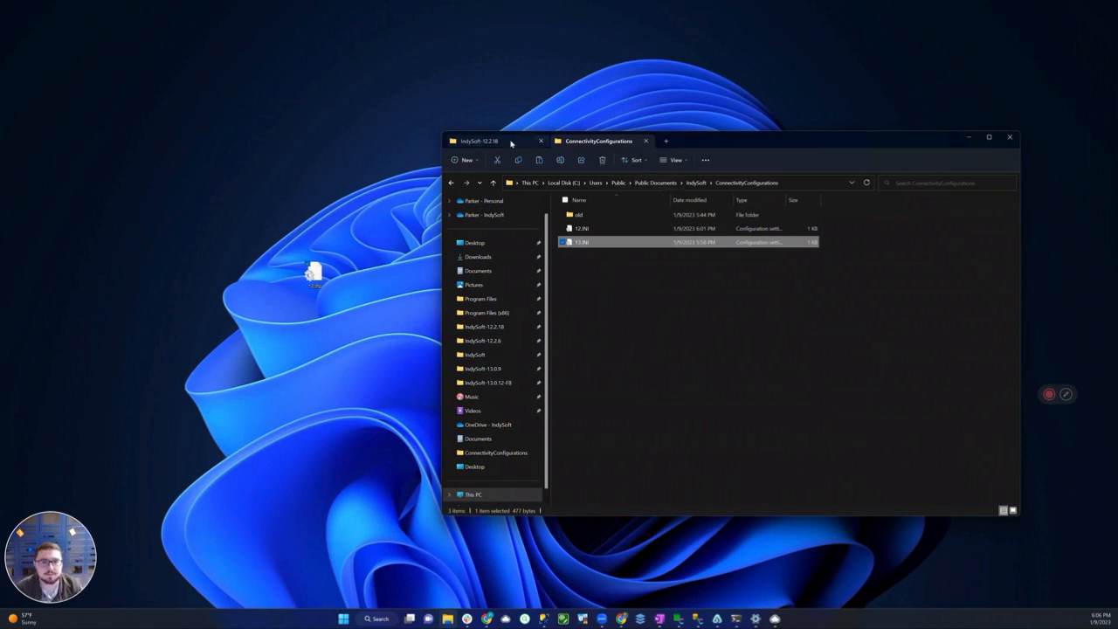
{"action": "left_click", "coordinate": [480, 356]}
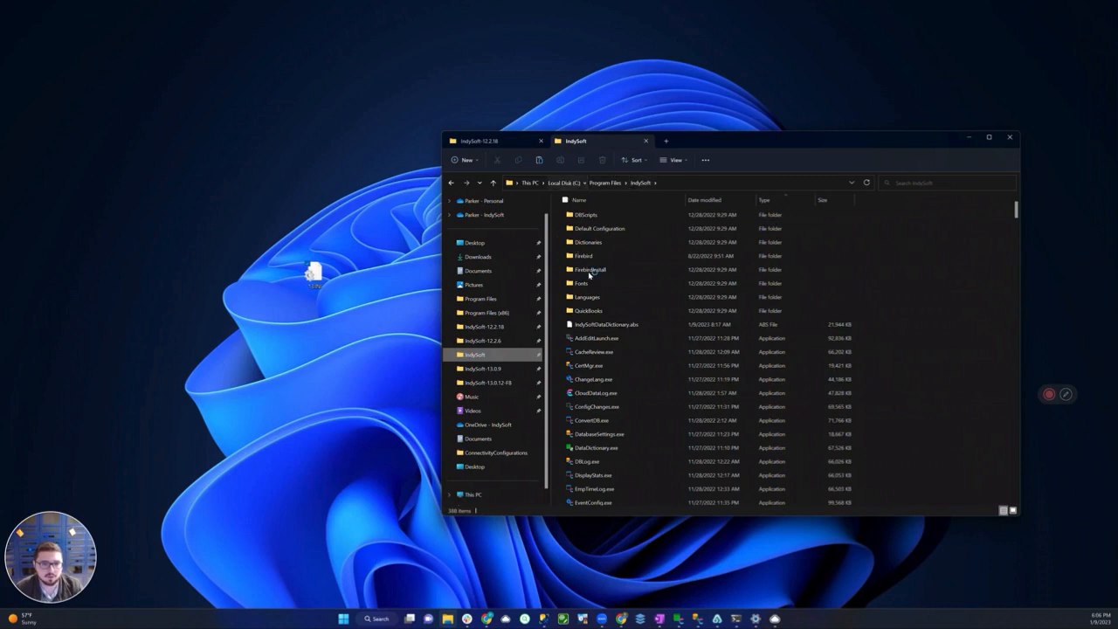
Go up to This PC and retrace the path through Local Disk (C:) and Program Files to the IndySoft folder
{"action": "key", "text": "alt+Up"}
{"action": "key", "text": "alt+Up"}
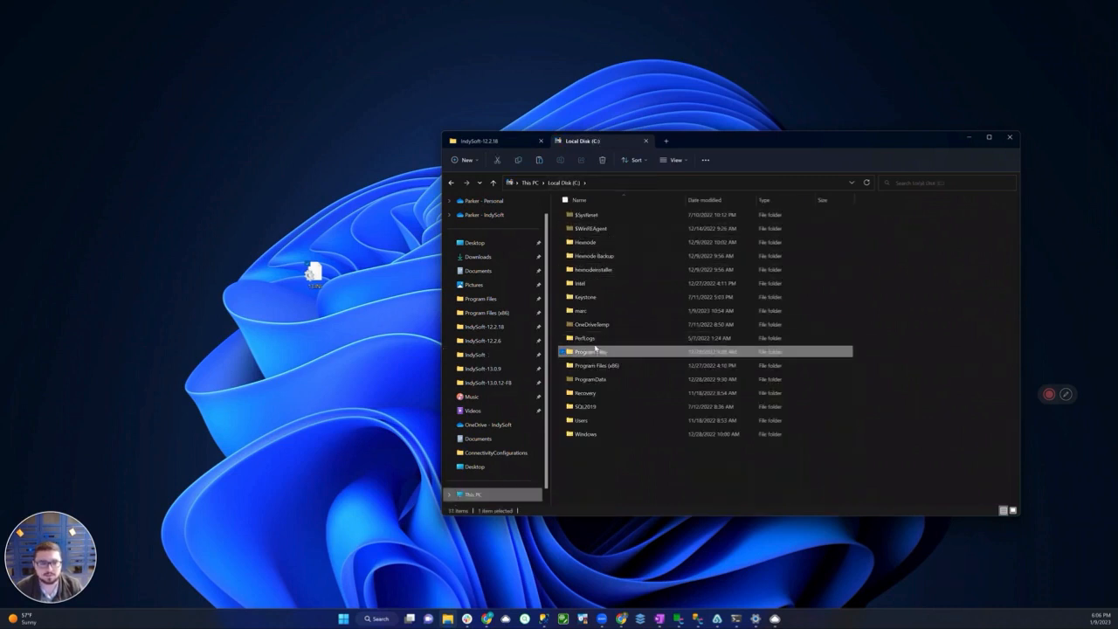
{"action": "key", "text": "alt+Up"}
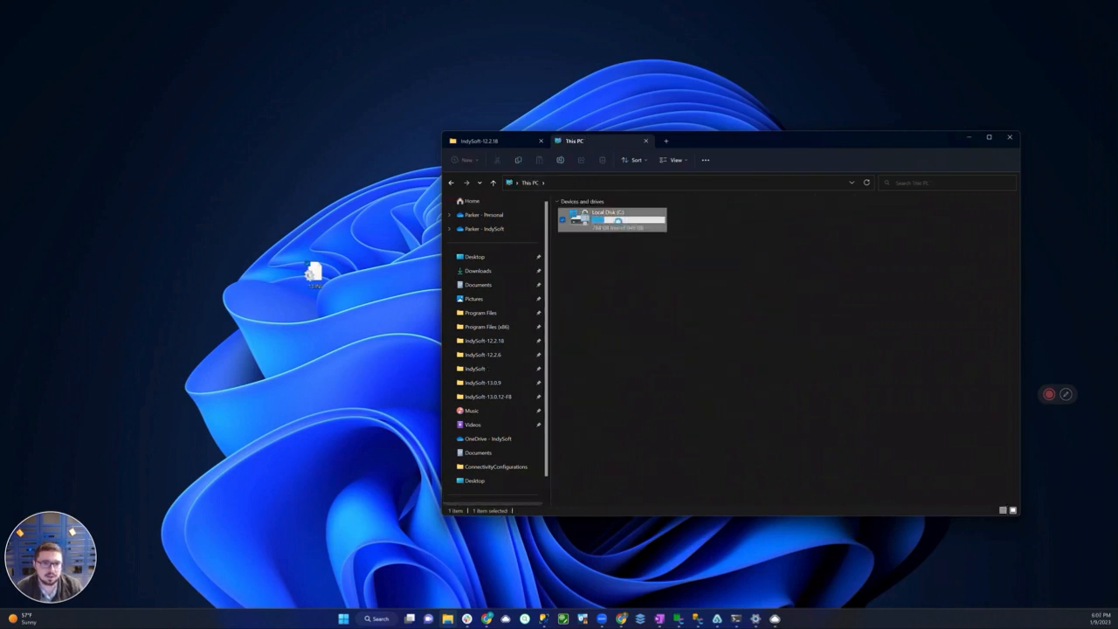
{"action": "double_click", "coordinate": [618, 221]}
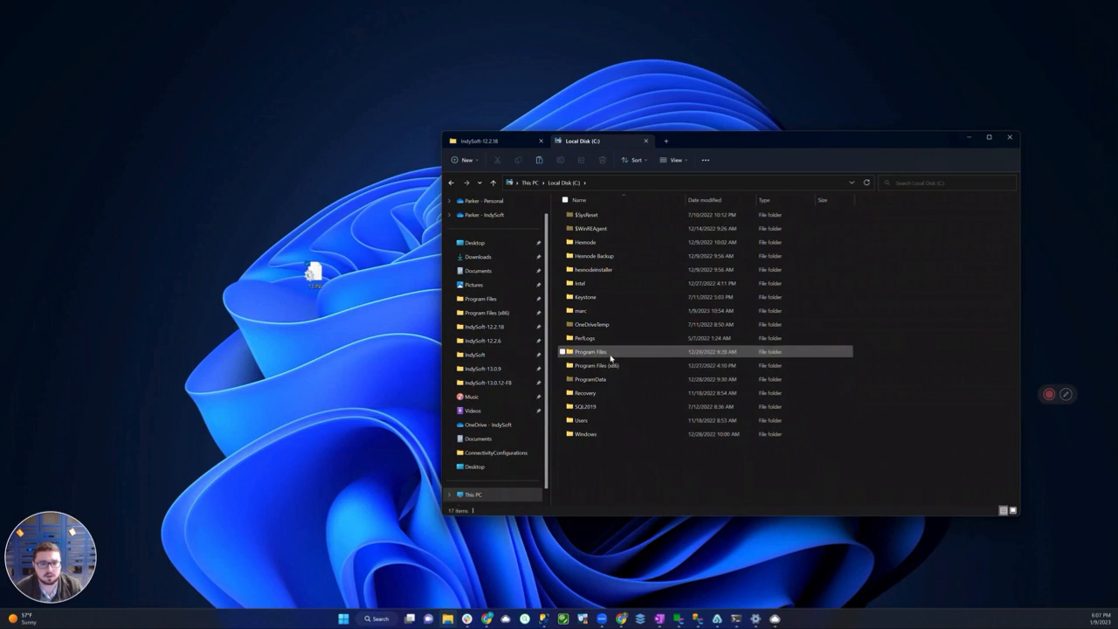
{"action": "double_click", "coordinate": [611, 355]}
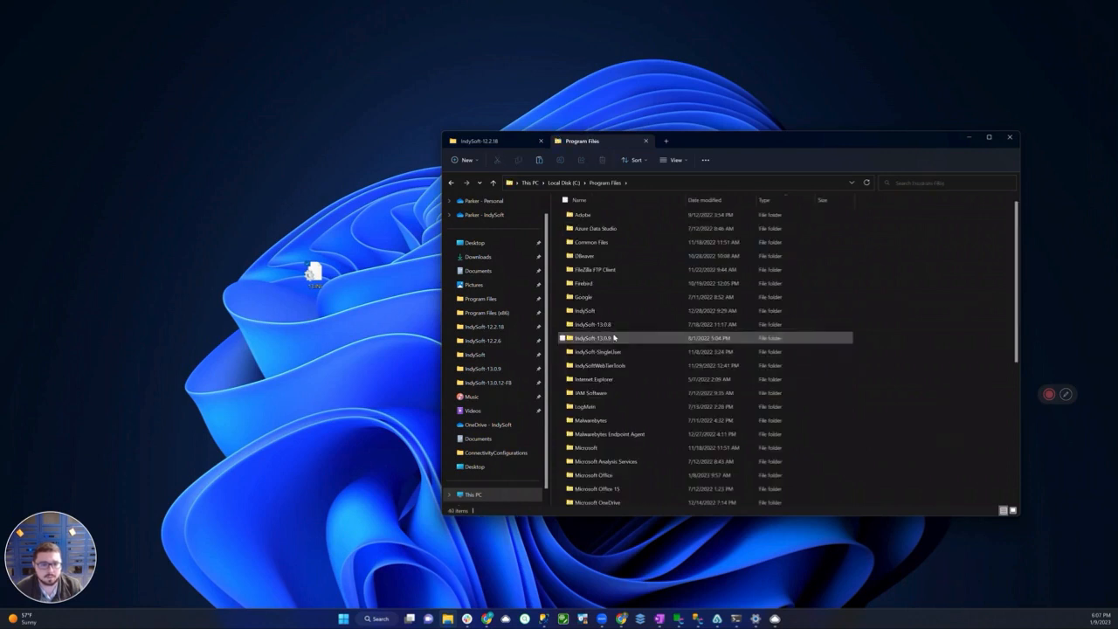
{"action": "double_click", "coordinate": [597, 311]}
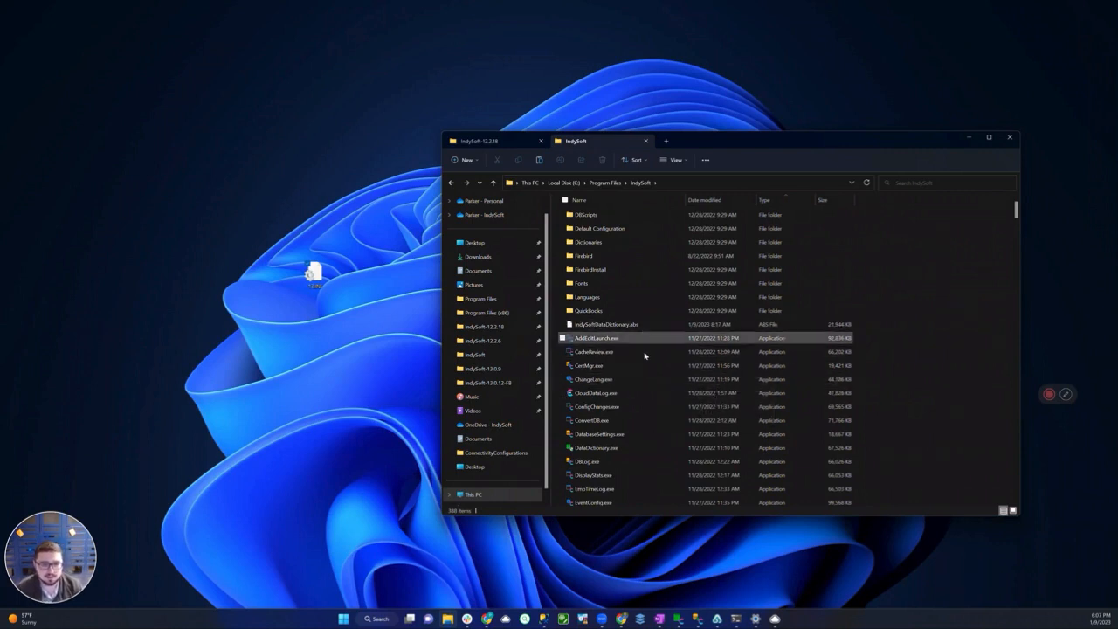
Paste the copied 13.INI into the Program Files IndySoft folder, granting administrator permission for the copy
{"action": "left_click", "coordinate": [642, 431]}
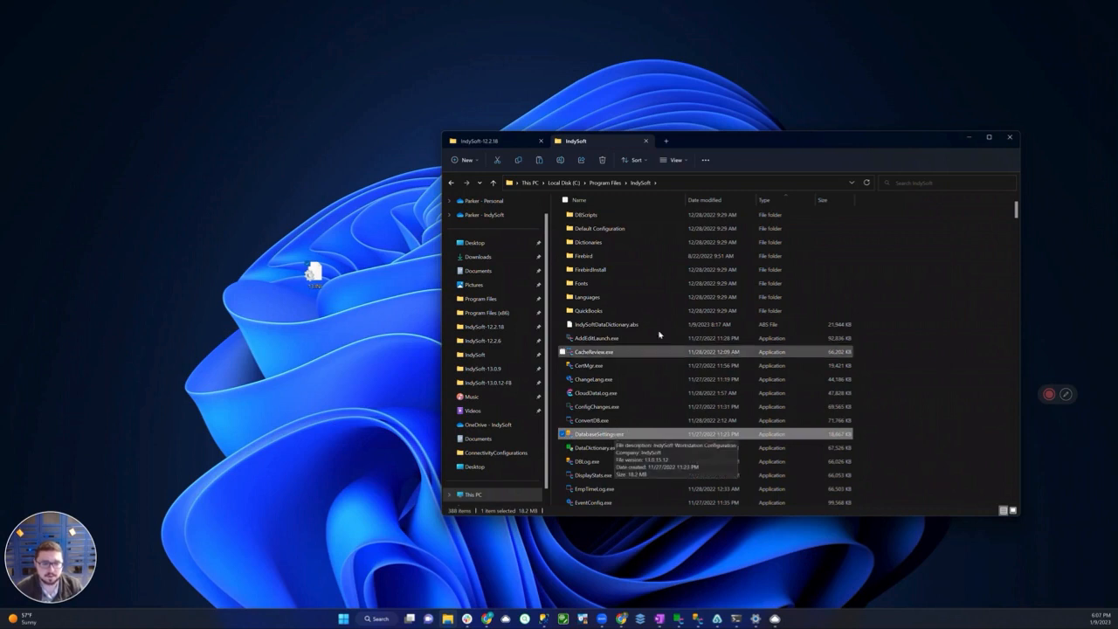
{"action": "left_click", "coordinate": [554, 323]}
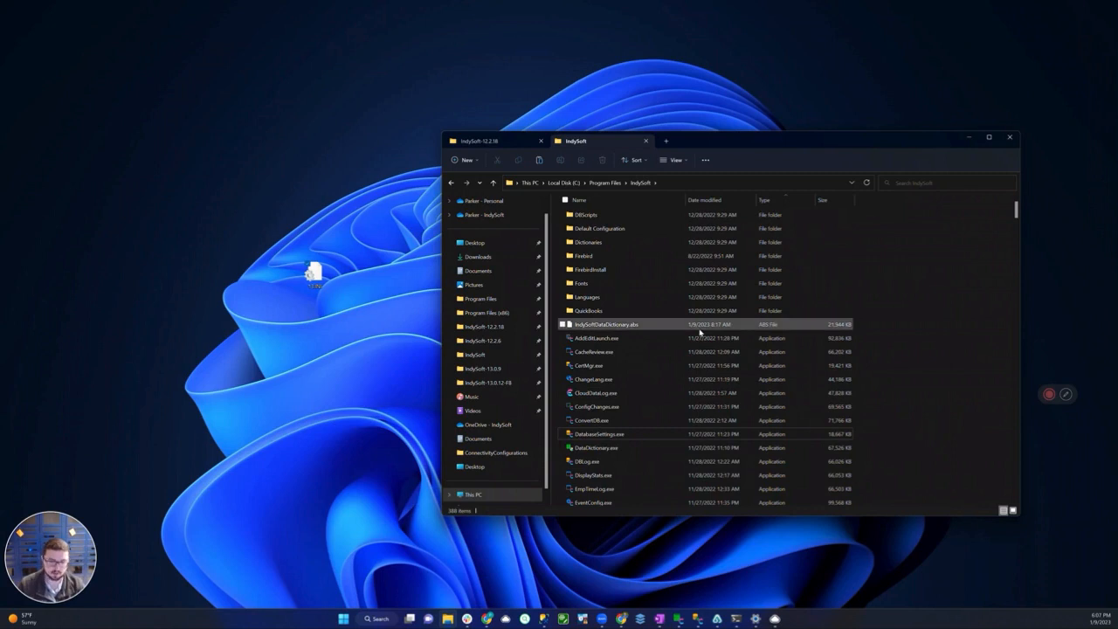
{"action": "key", "text": "ctrl+v"}
{"action": "left_click", "coordinate": [533, 281]}
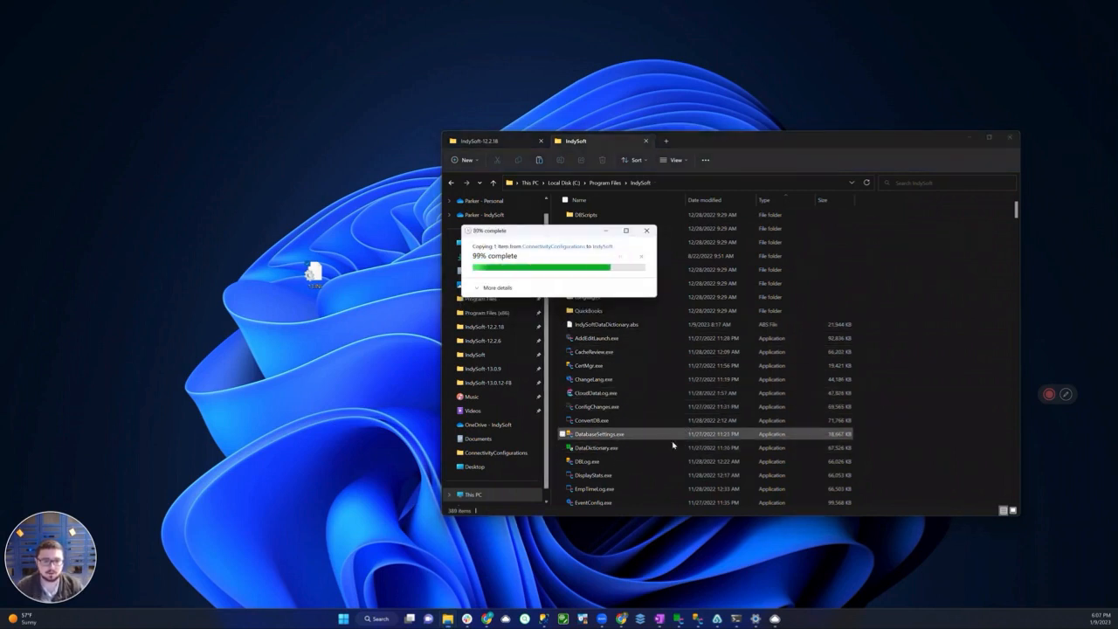
Rename the pasted 13.INI in the IndySoft folder as CONNECTIONSETTINGS.INI, granting administrator permission for the rename
{"action": "scroll", "coordinate": [658, 440], "scroll_direction": "down", "scroll_amount": 2}
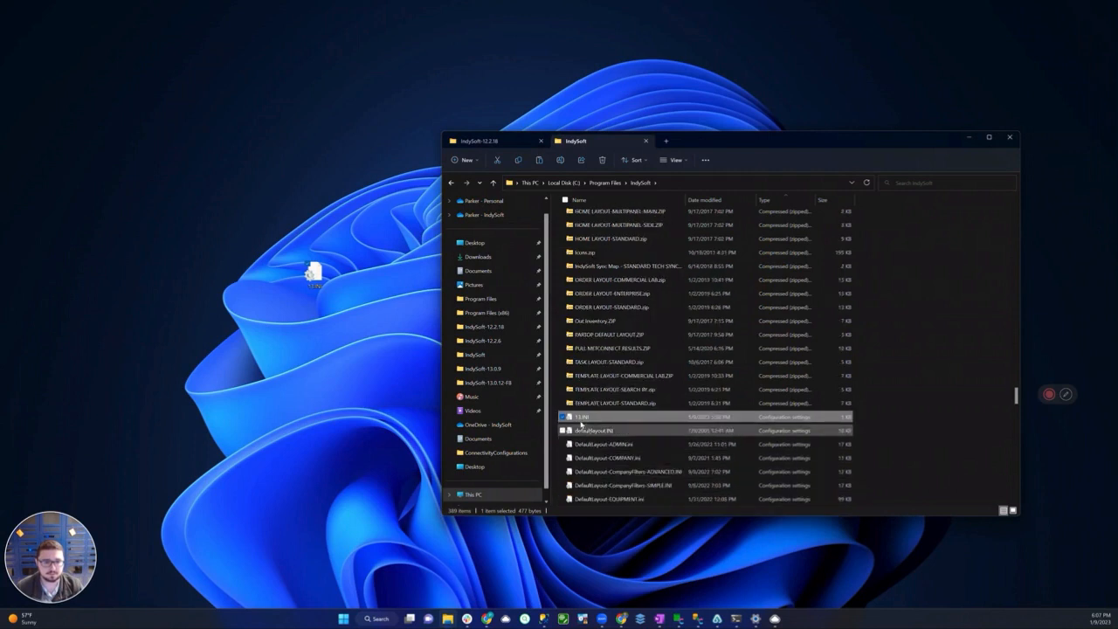
{"action": "left_click", "coordinate": [581, 419]}
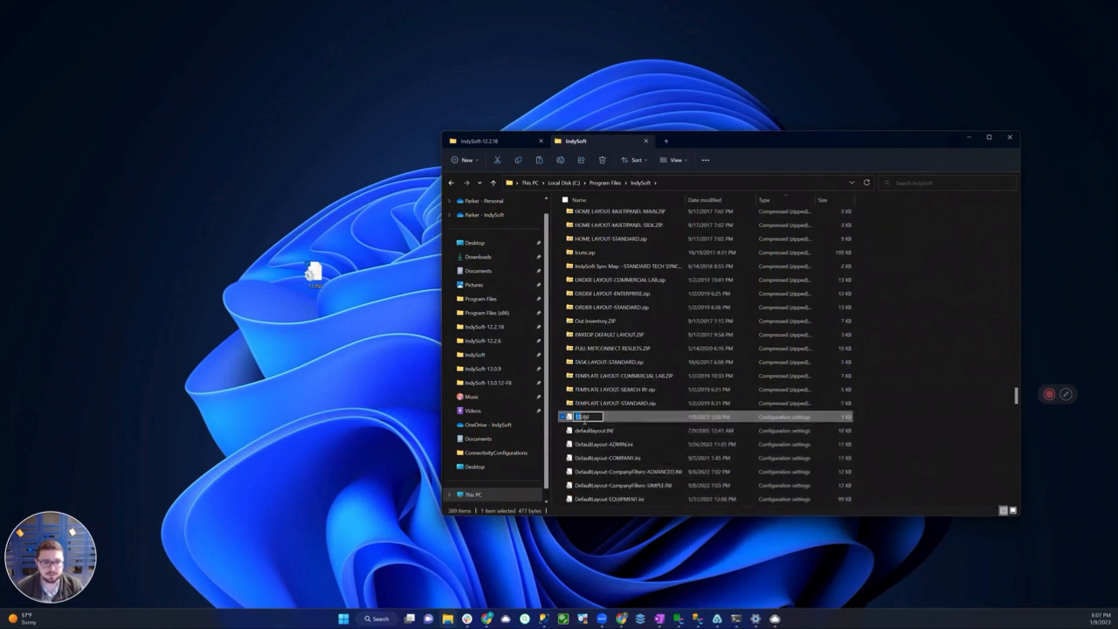
{"action": "type", "text": "CONNECTION"}
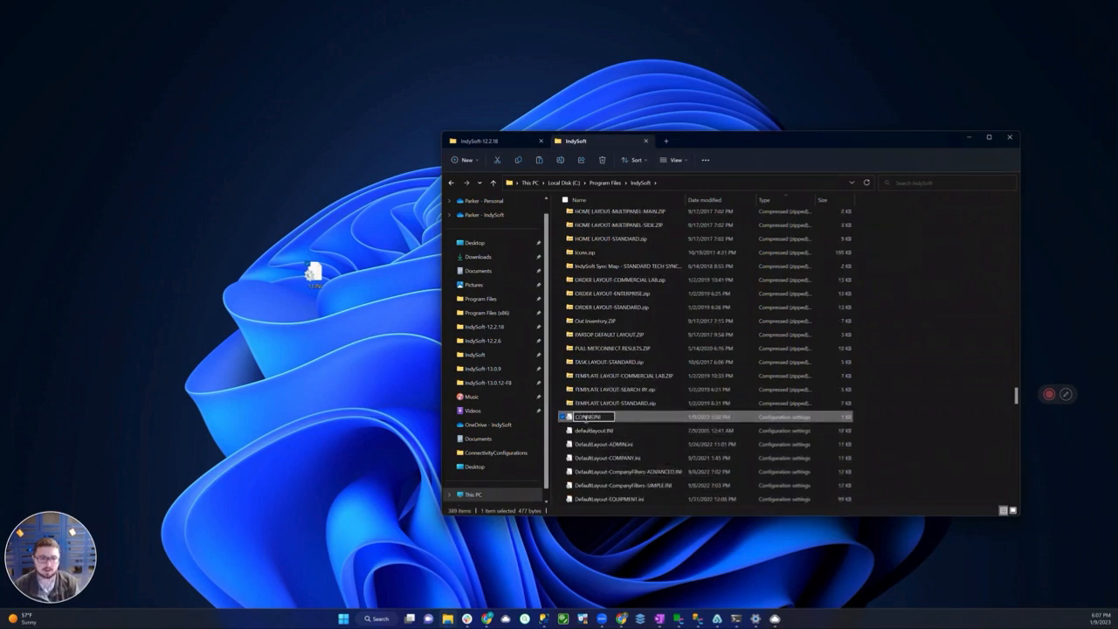
{"action": "type", "text": "SETTINGS"}
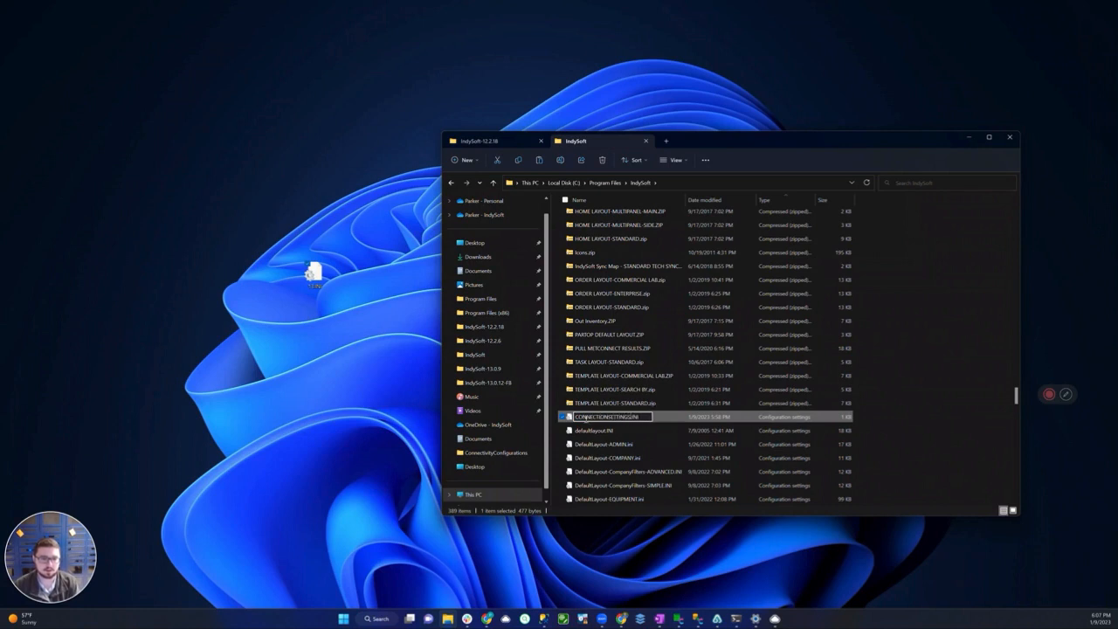
{"action": "key", "text": "Return"}
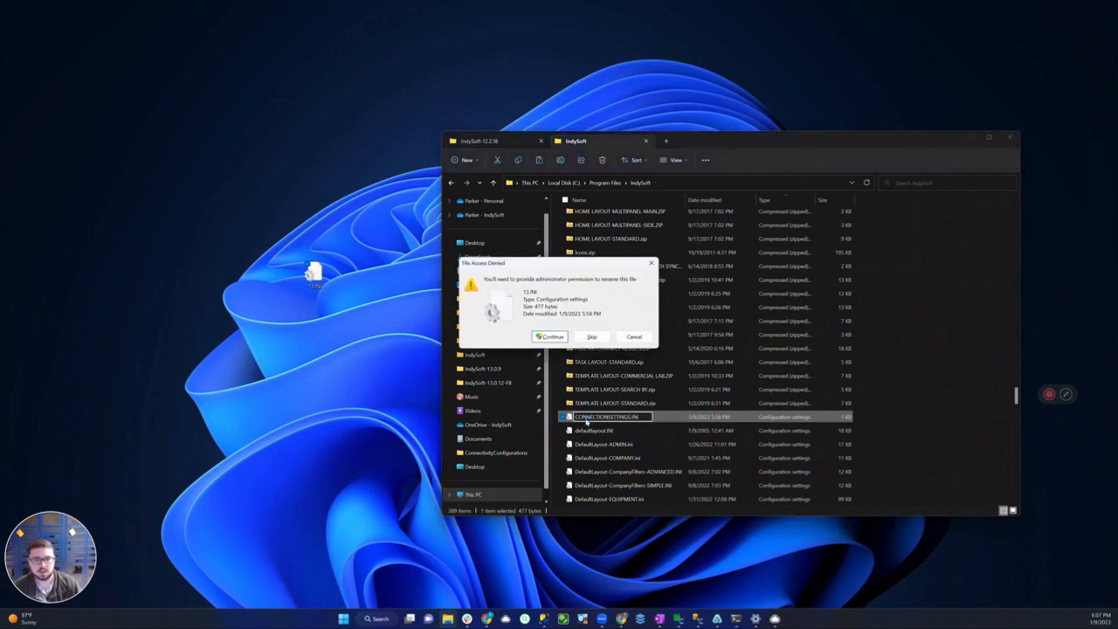
{"action": "key", "text": "Return"}
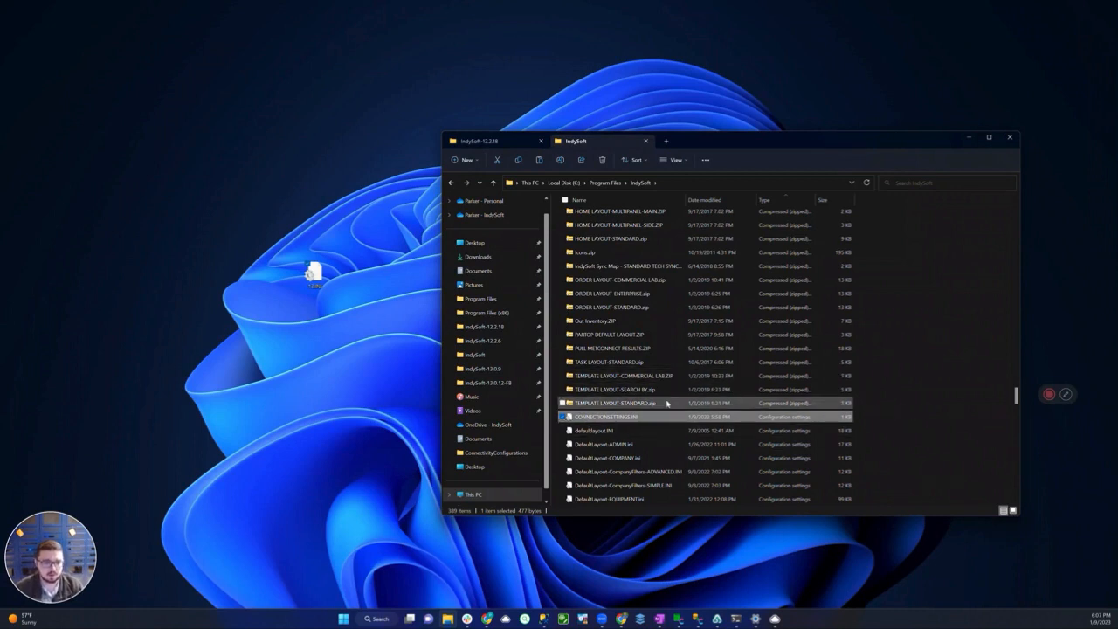
Locate DatabaseSettings.exe in the Program Files IndySoft folder and launch it
{"action": "left_click", "coordinate": [690, 402]}
{"action": "type", "text": "da"}
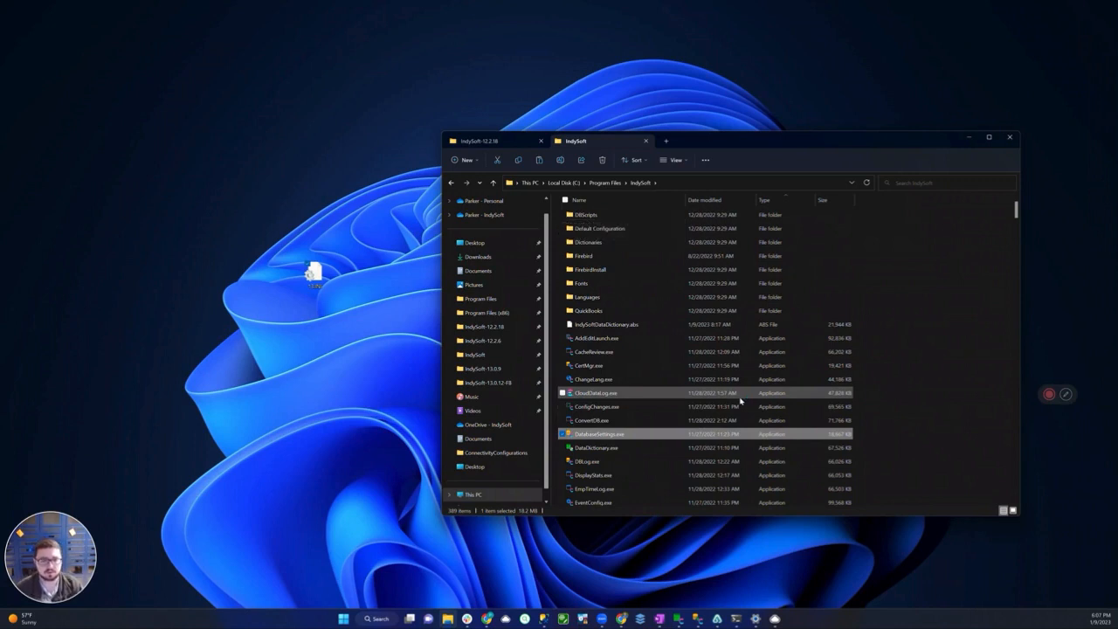
{"action": "key", "text": "Return"}
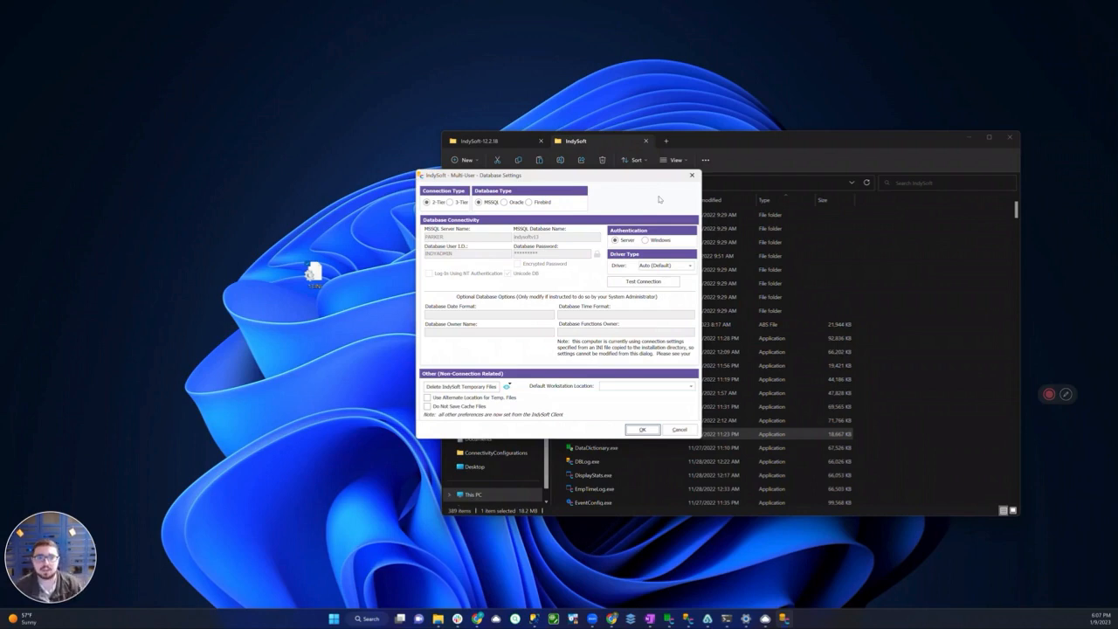
Test the version 13 database connection, dismiss the result and close Database Settings without saving
{"action": "left_click", "coordinate": [643, 282]}
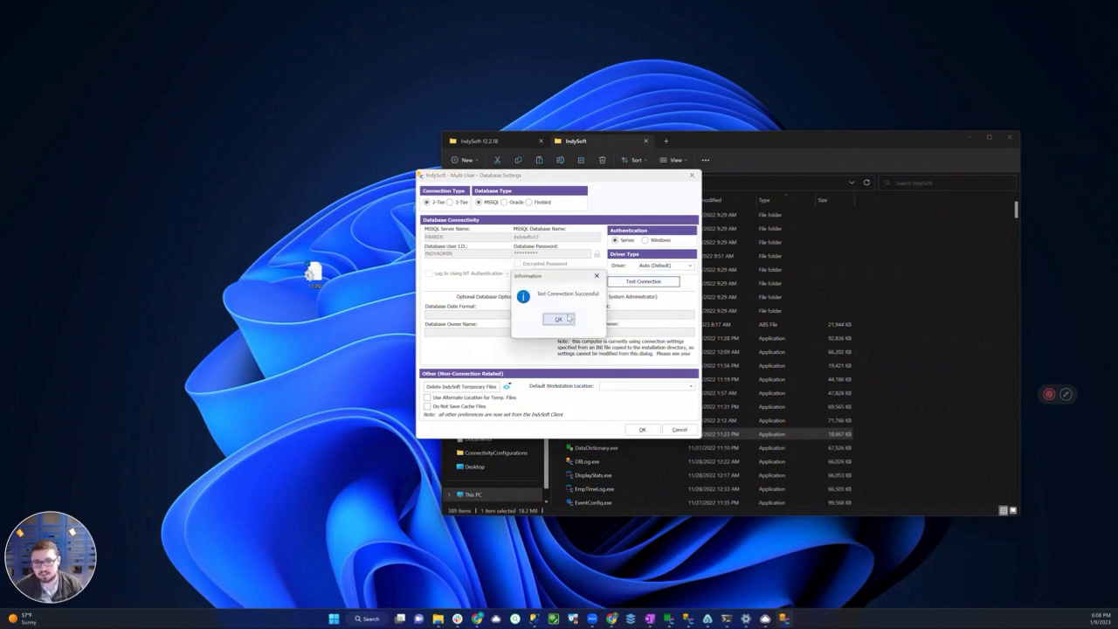
{"action": "left_click", "coordinate": [568, 319]}
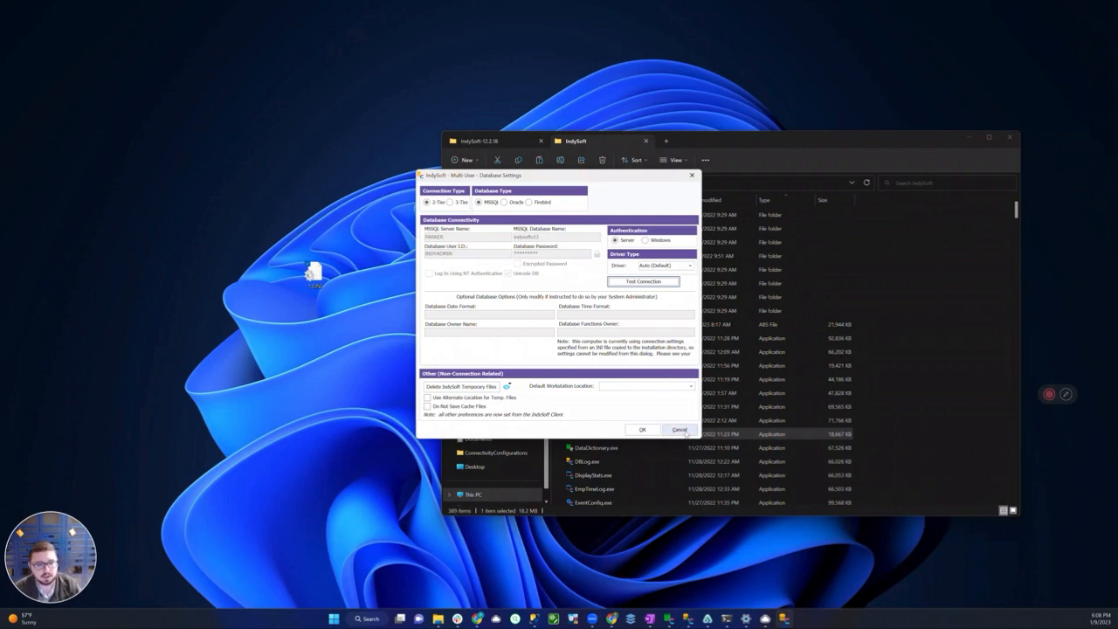
{"action": "left_click", "coordinate": [682, 430]}
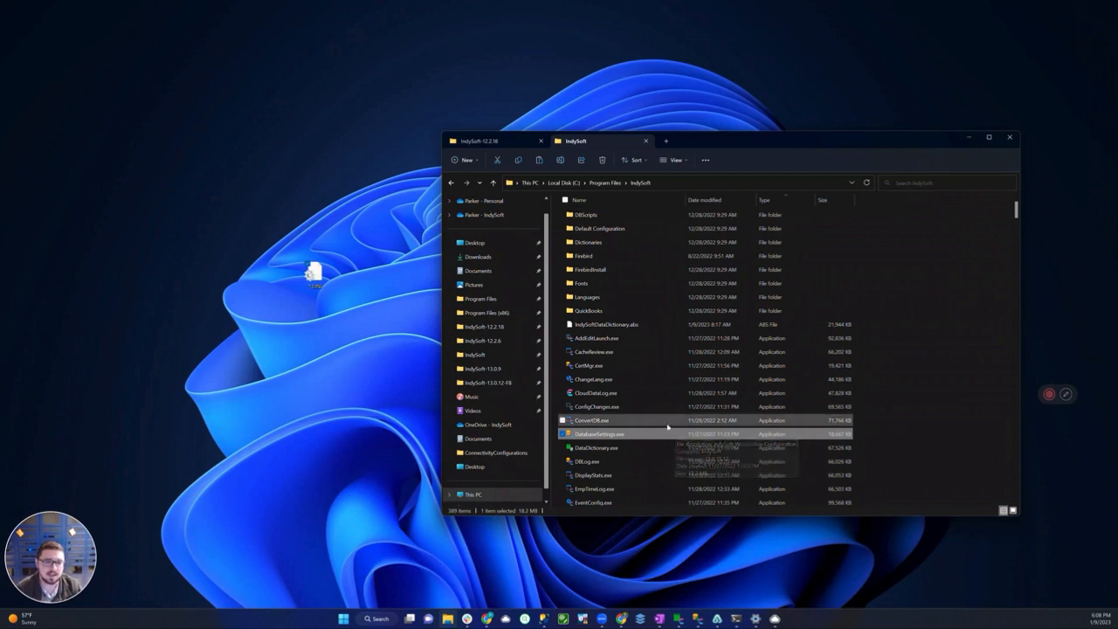
{"action": "left_click", "coordinate": [626, 448]}
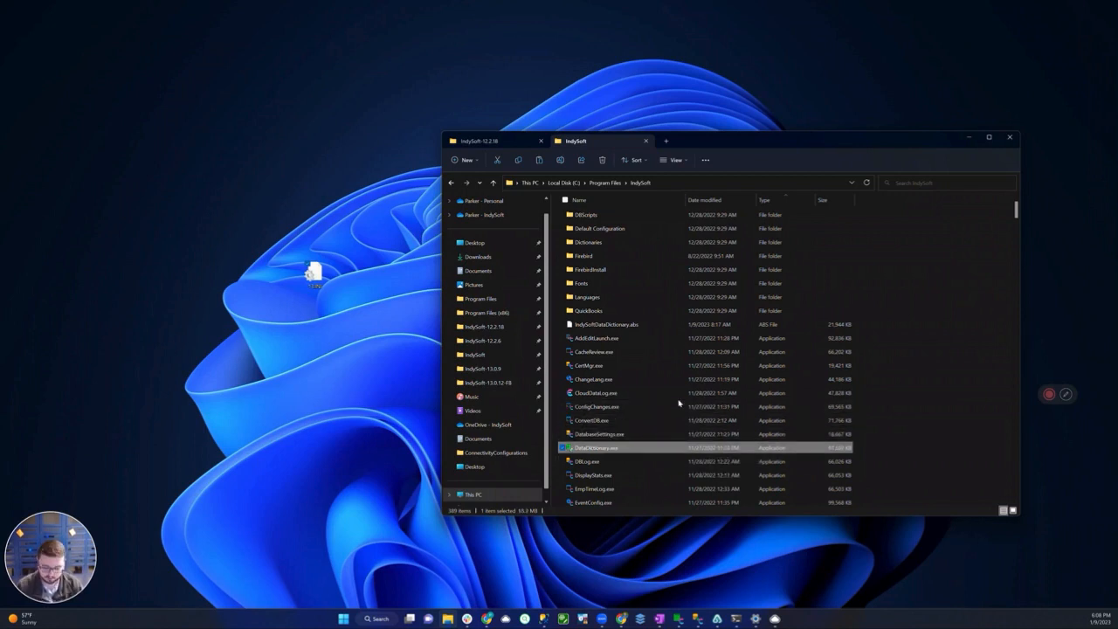
Locate and select CONNECTIONSETTINGS.INI in the Program Files IndySoft folder
{"action": "key", "text": "c"}
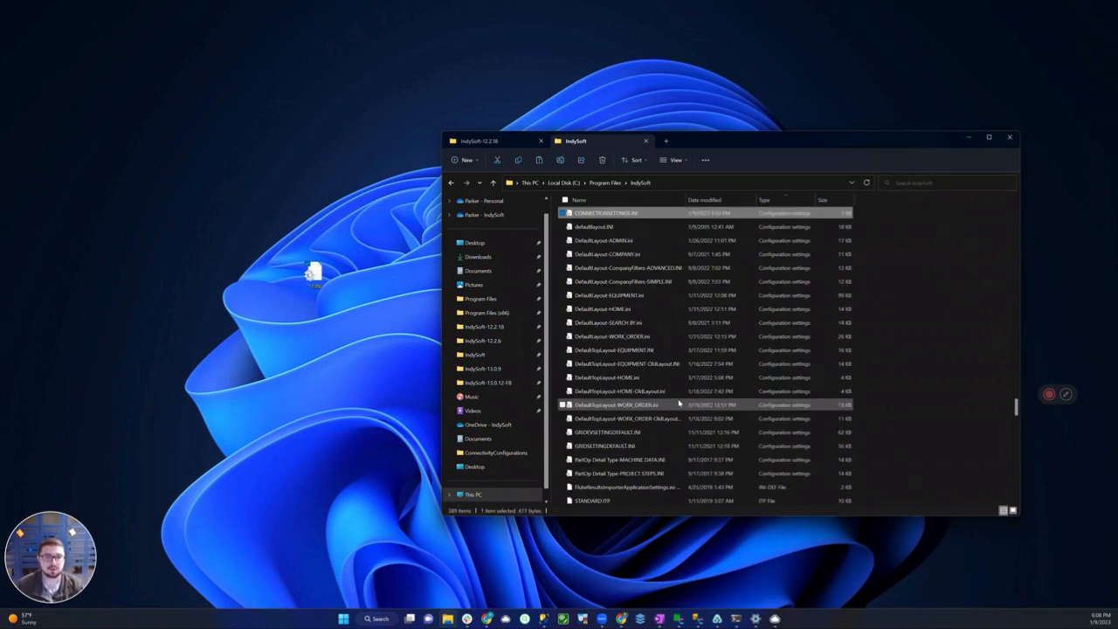
{"action": "key", "text": "Home"}
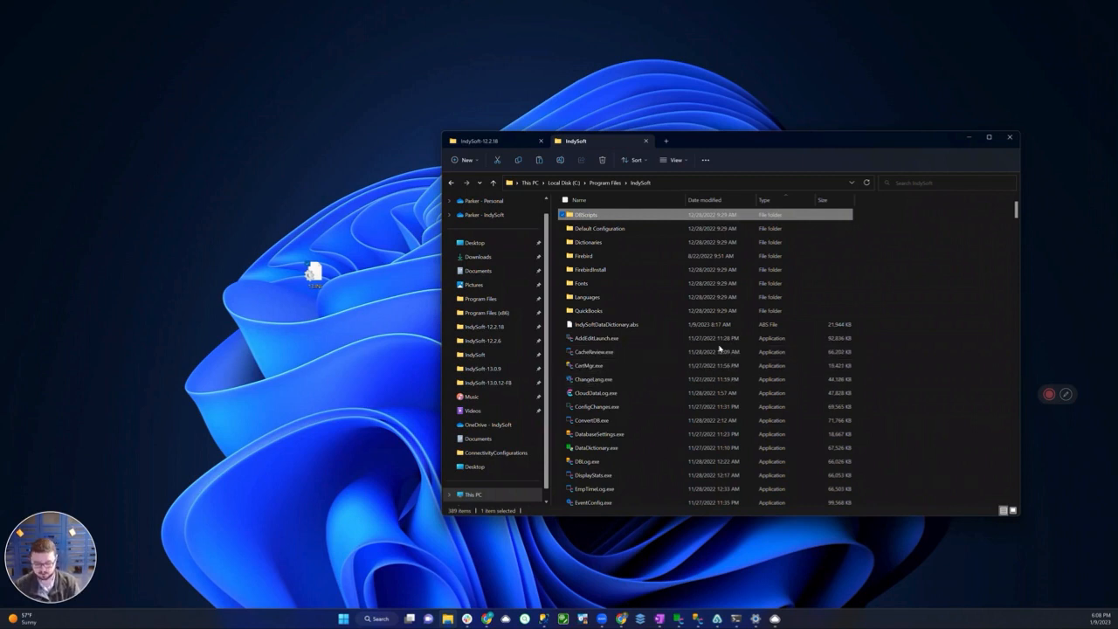
{"action": "type", "text": "con"}
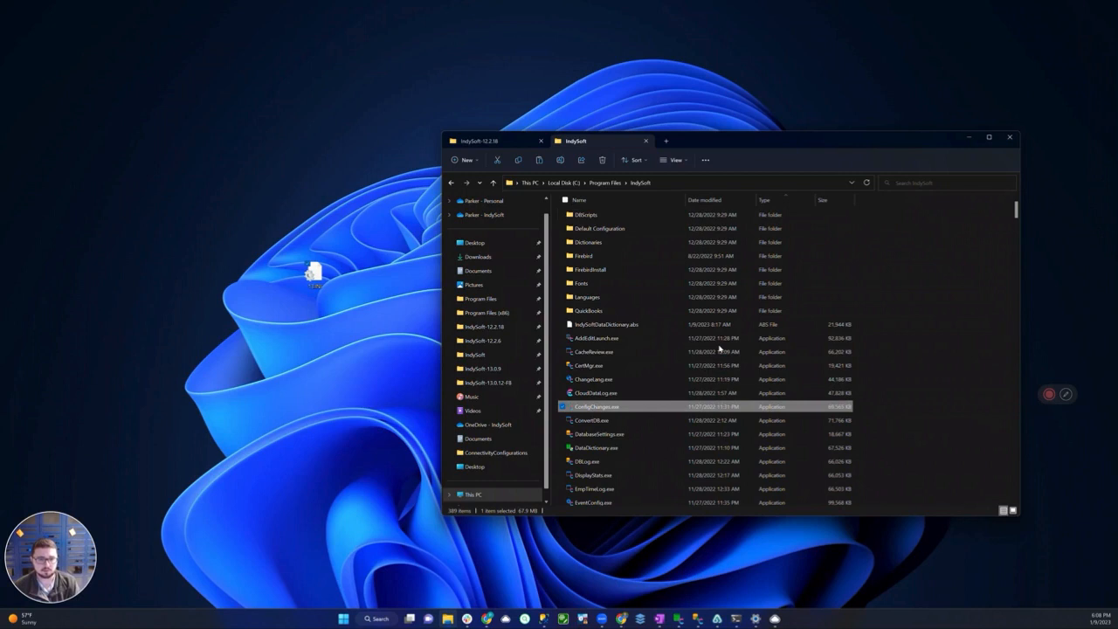
{"action": "type", "text": "v"}
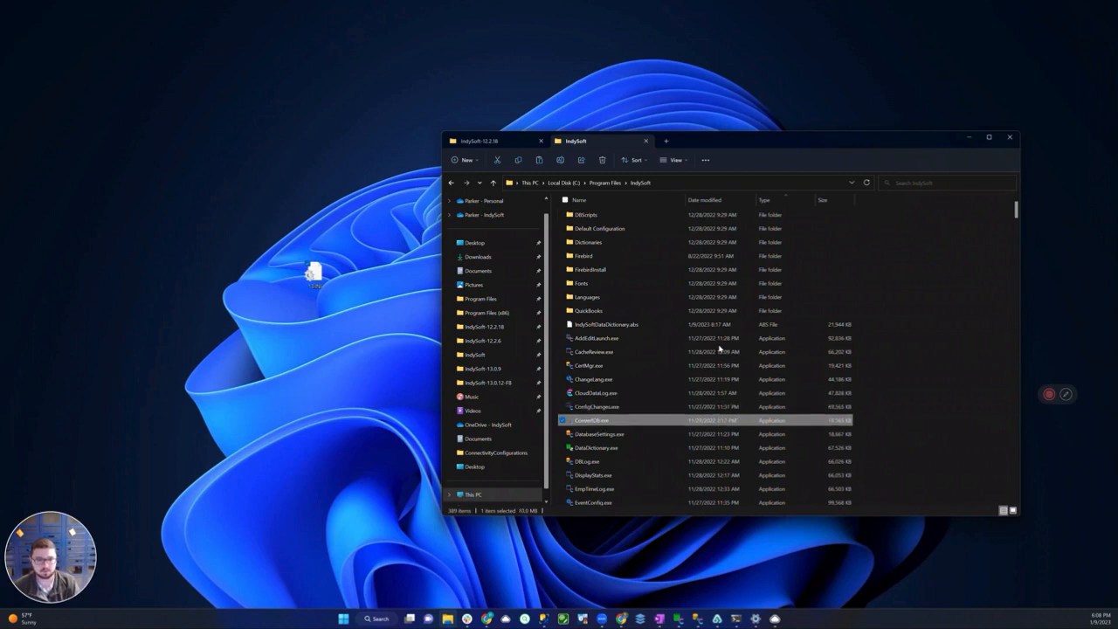
{"action": "key", "text": "Down"}
{"action": "type", "text": "co"}
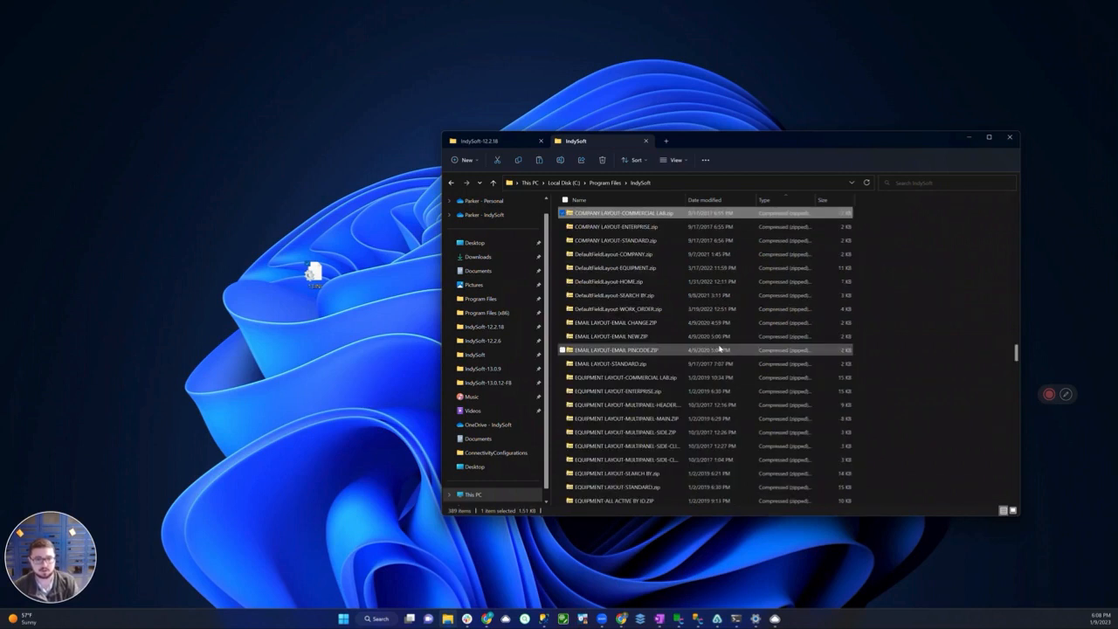
{"action": "type", "text": "n"}
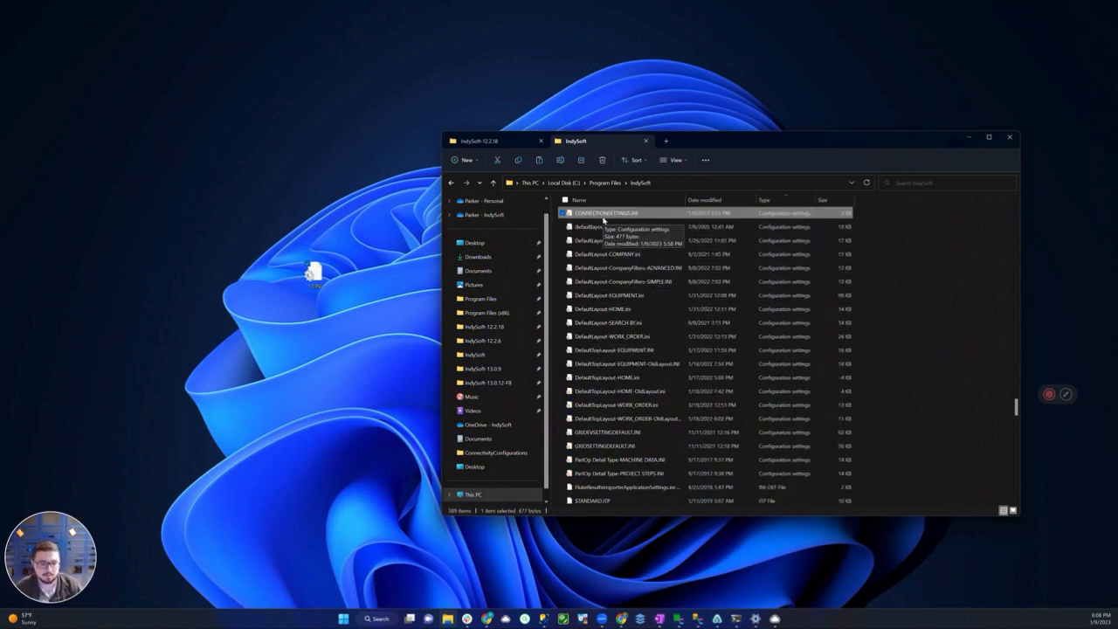
{"action": "key", "text": "Home"}
{"action": "type", "text": "conn"}
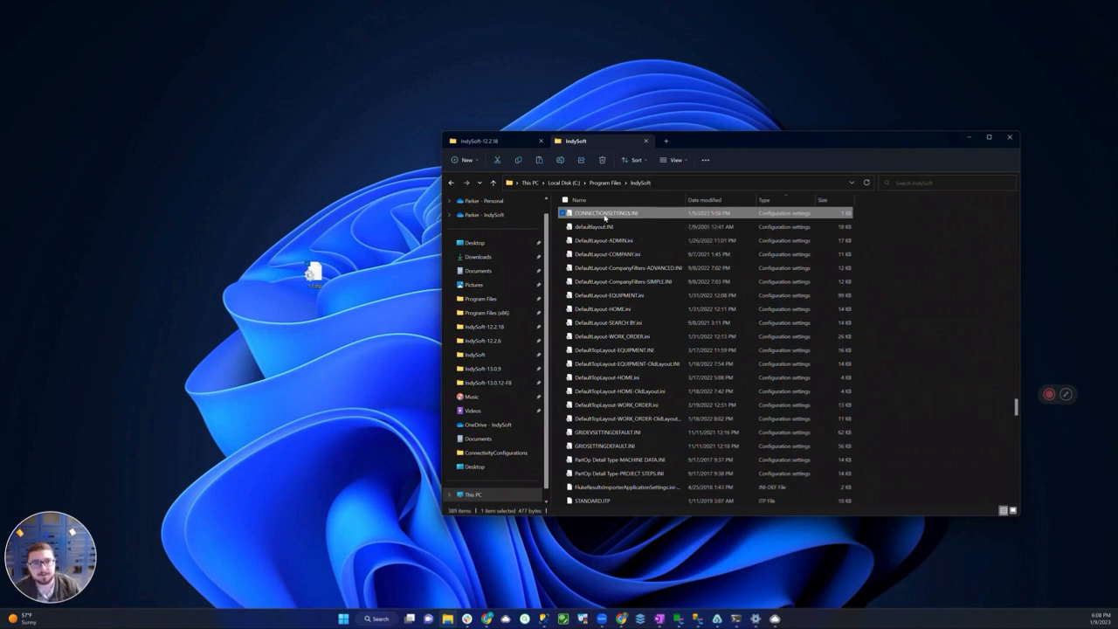
{"action": "key", "text": "F2"}
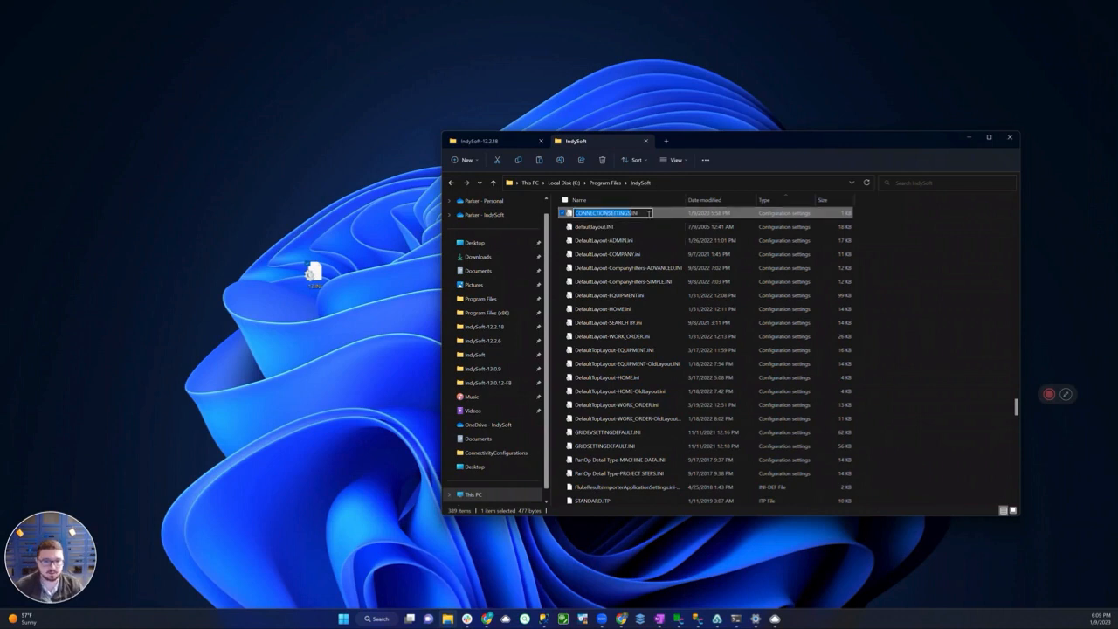
{"action": "key", "text": "BackSpace"}
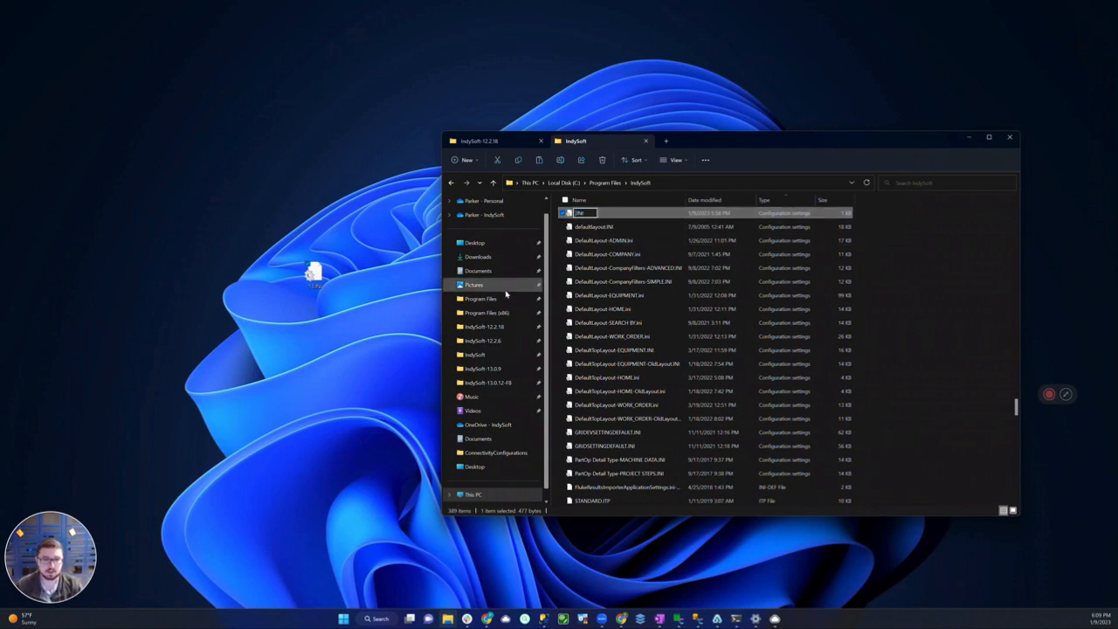
{"action": "key", "text": "Escape"}
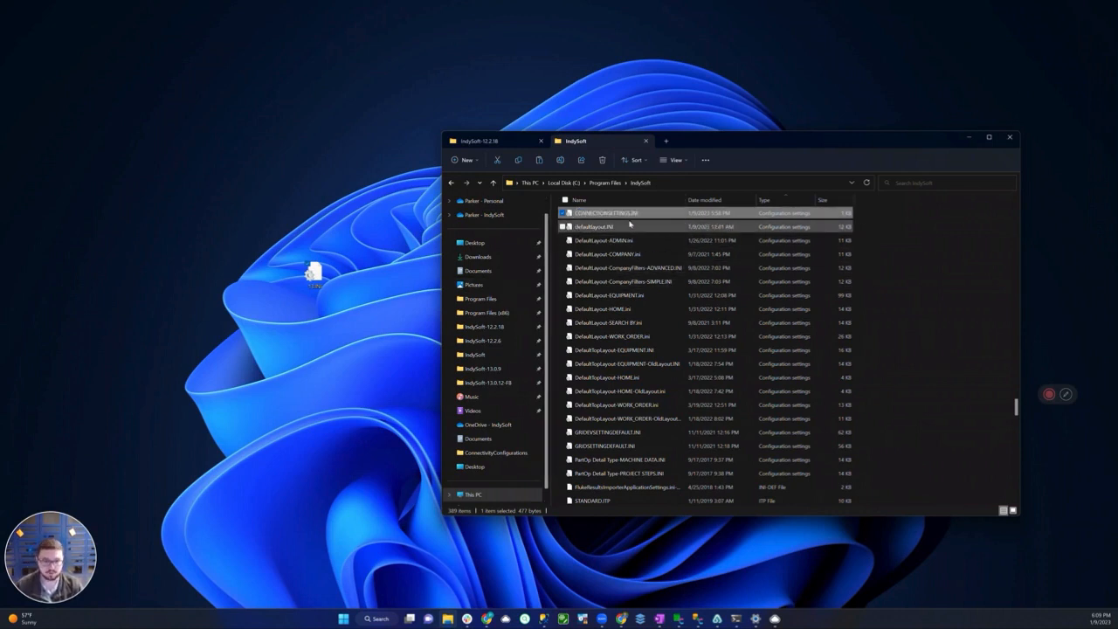
{"action": "left_click", "coordinate": [315, 275]}
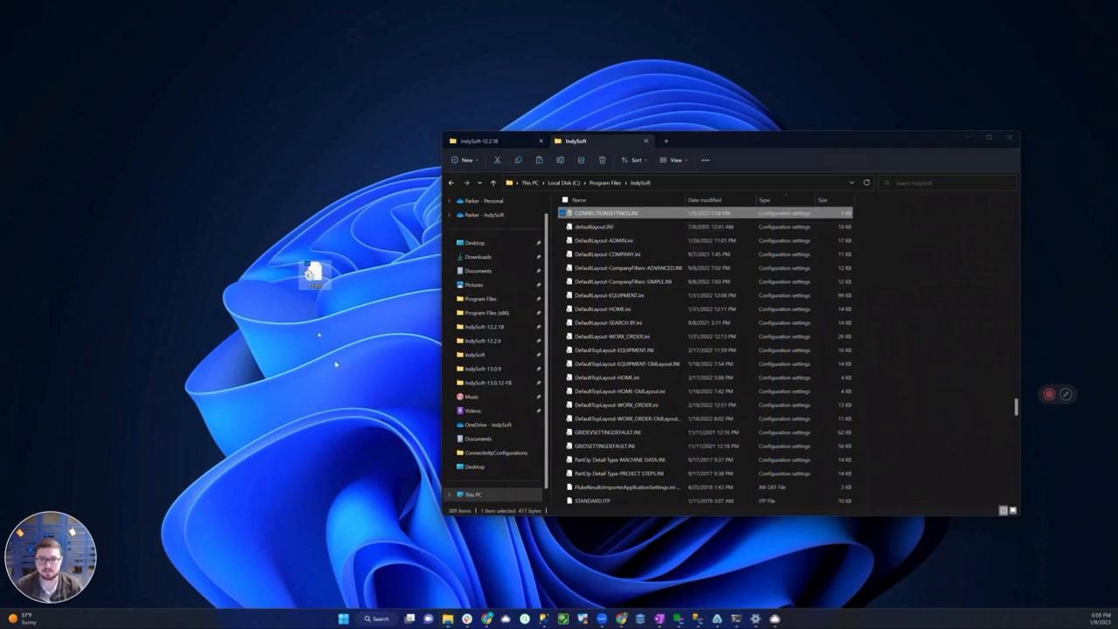
{"action": "left_click", "coordinate": [323, 360]}
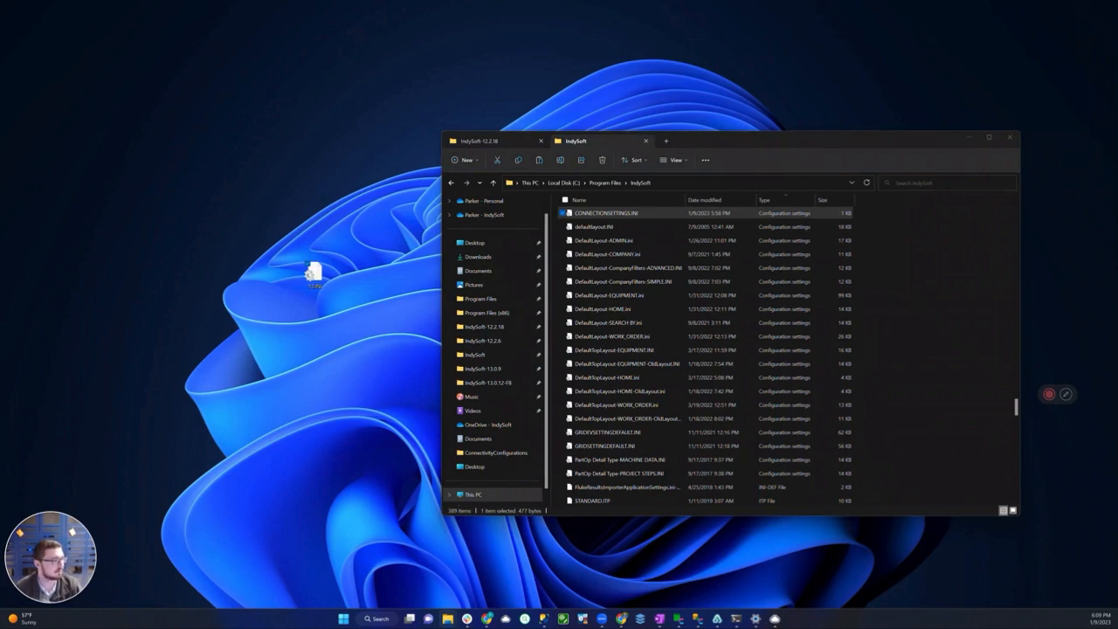
Delete CONNECTIONSETTINGS.INI from the Program Files IndySoft folder
{"action": "mouse_move", "coordinate": [1051, 394]}
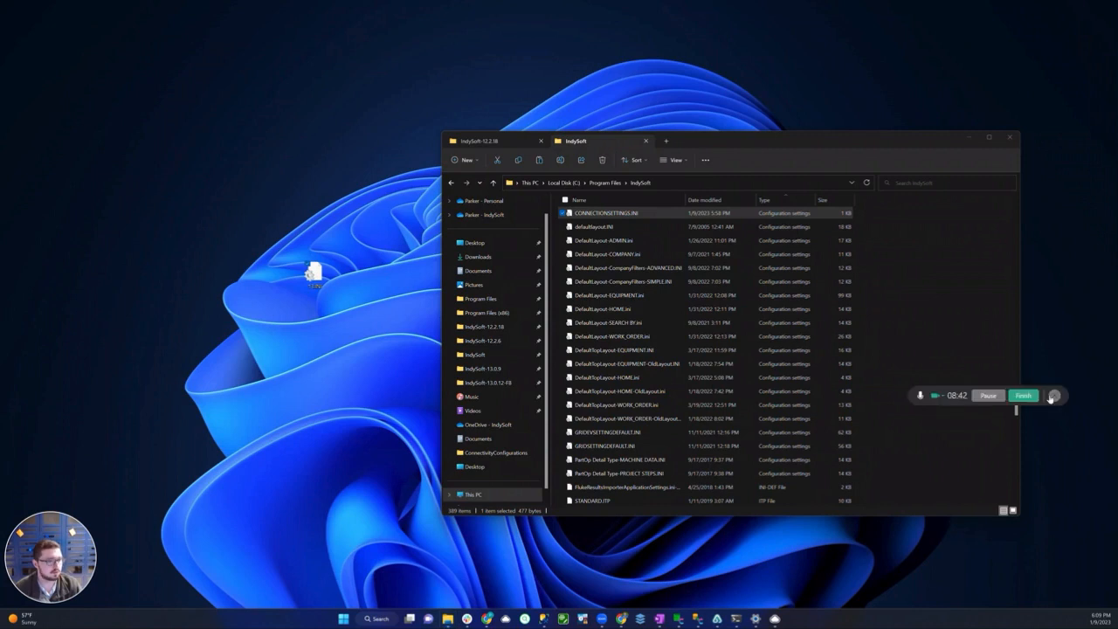
{"action": "left_click", "coordinate": [610, 218]}
{"action": "right_click", "coordinate": [611, 215]}
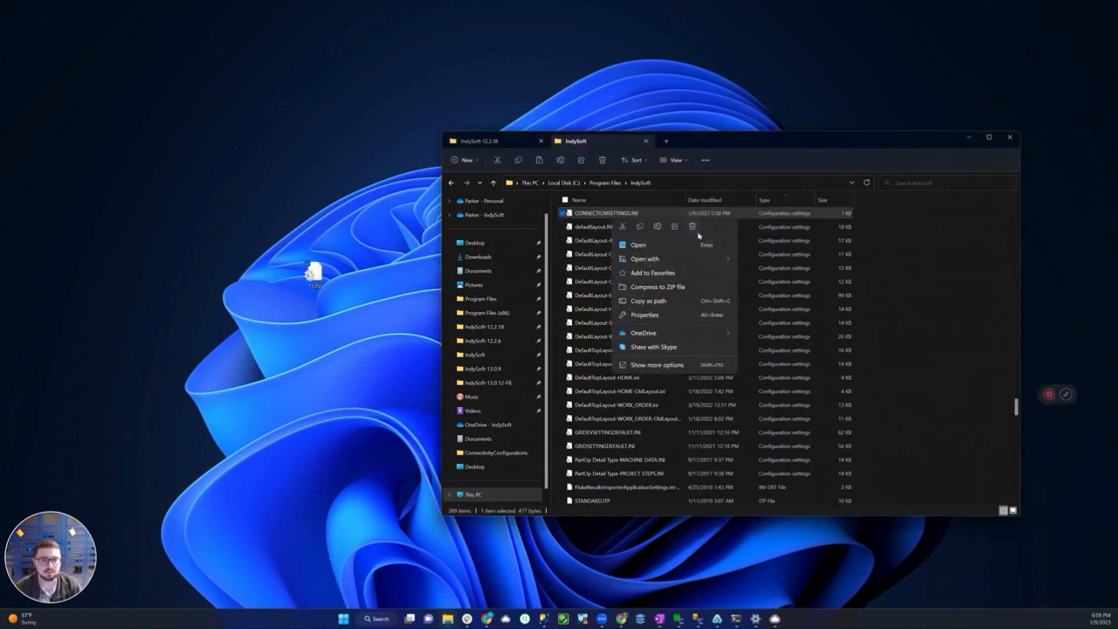
{"action": "left_click", "coordinate": [688, 318]}
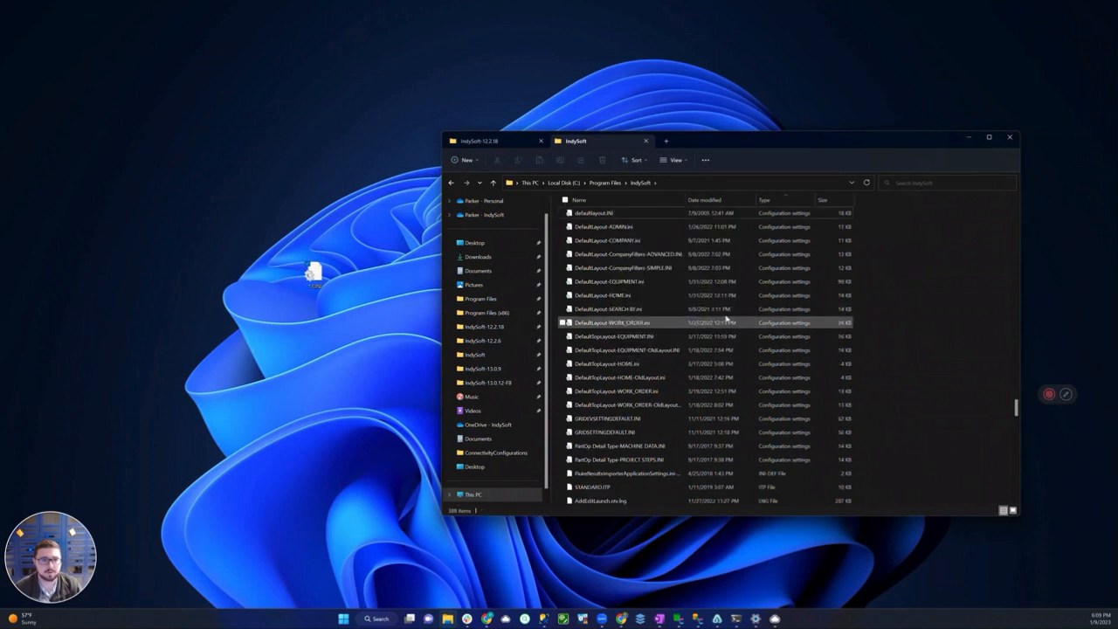
Find DatabaseSettings.exe in the IndySoft folder and launch it to check the connection settings
{"action": "left_click", "coordinate": [632, 336]}
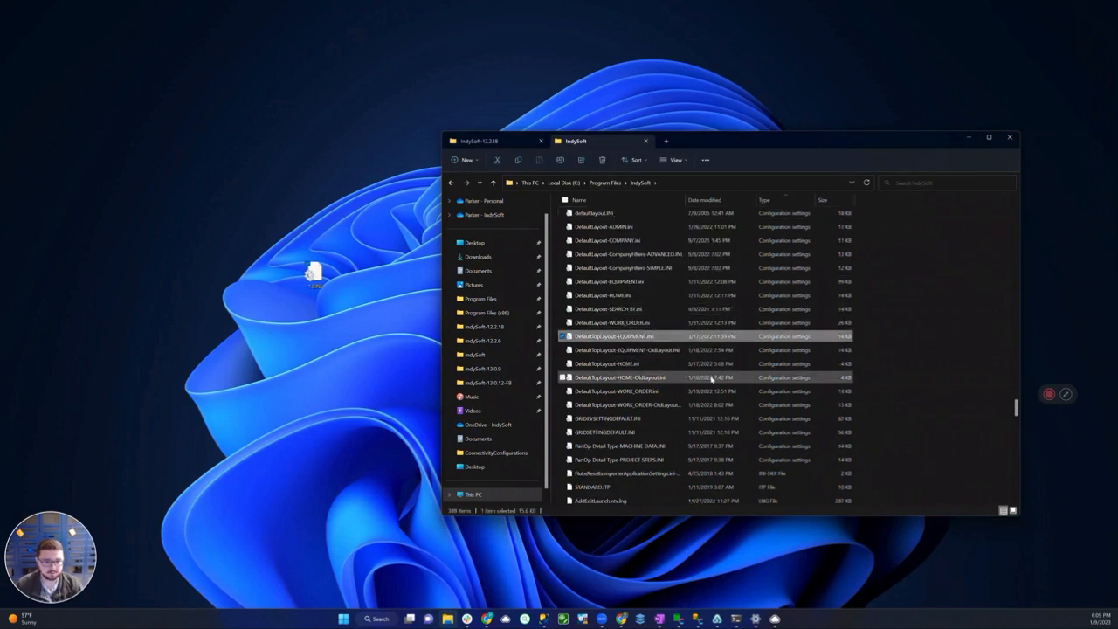
{"action": "type", "text": "da"}
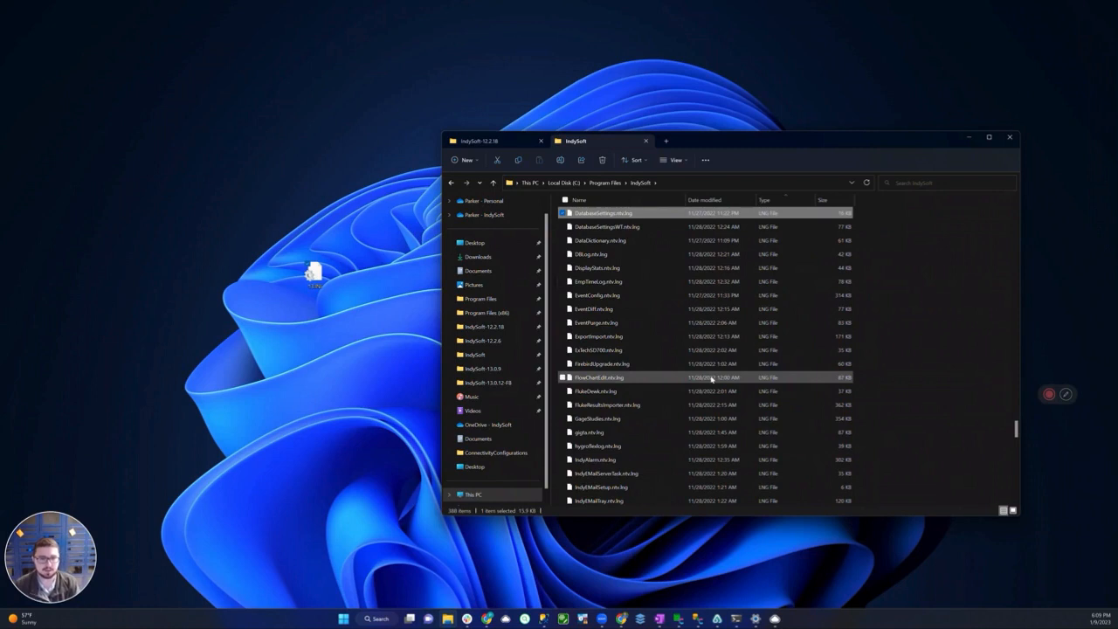
{"action": "key", "text": "Home"}
{"action": "type", "text": "da"}
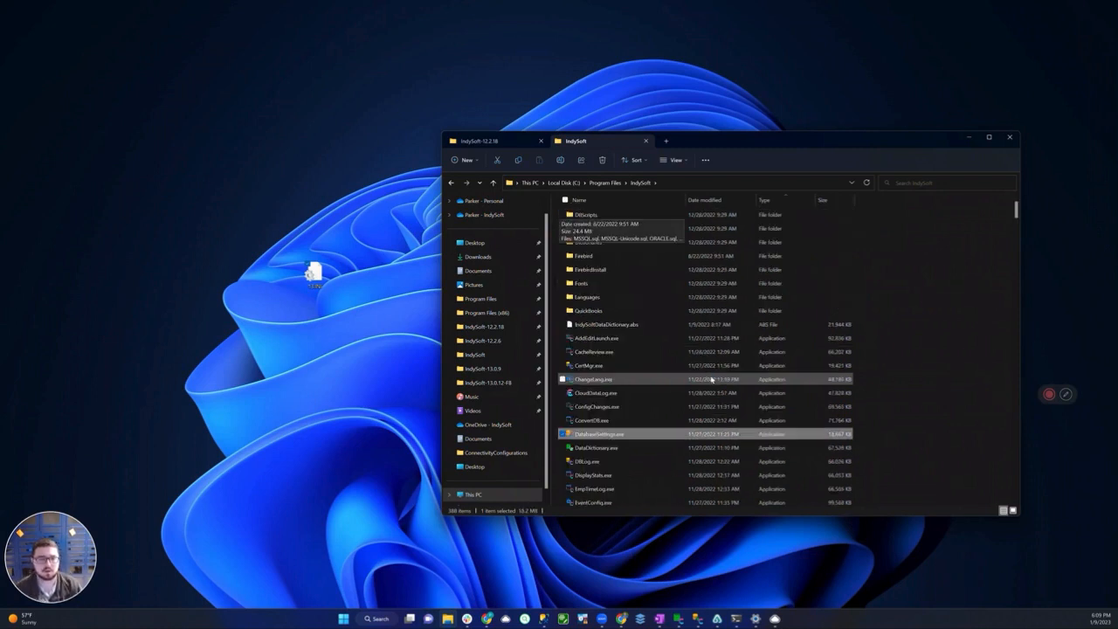
{"action": "key", "text": "Return"}
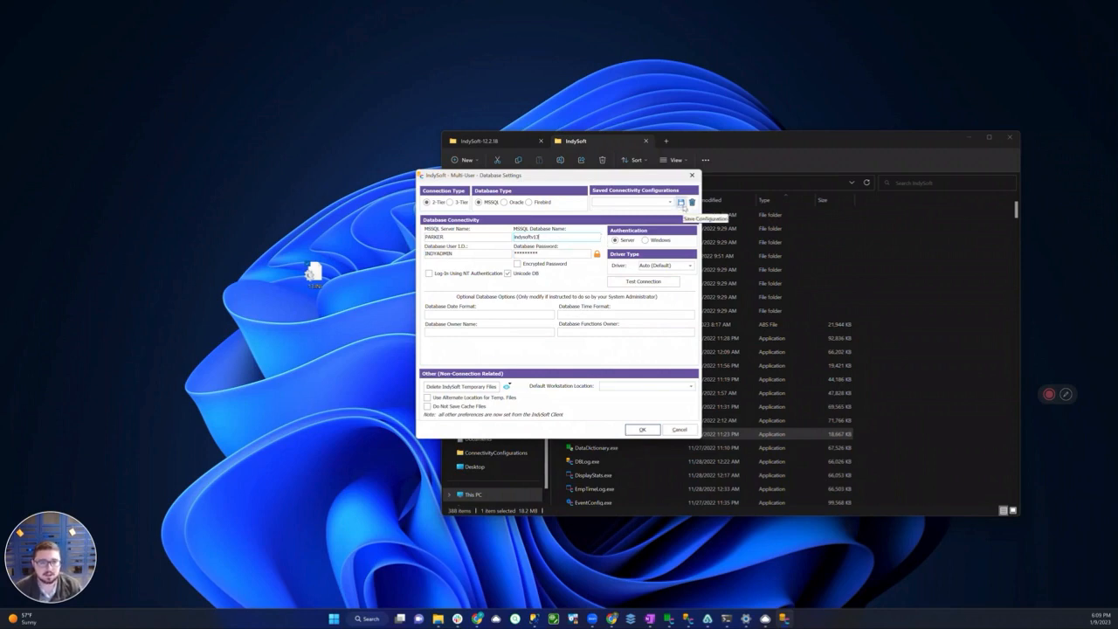
View the saved configuration files through Save Configuration, cancel the save and close Database Settings
{"action": "left_click", "coordinate": [681, 202]}
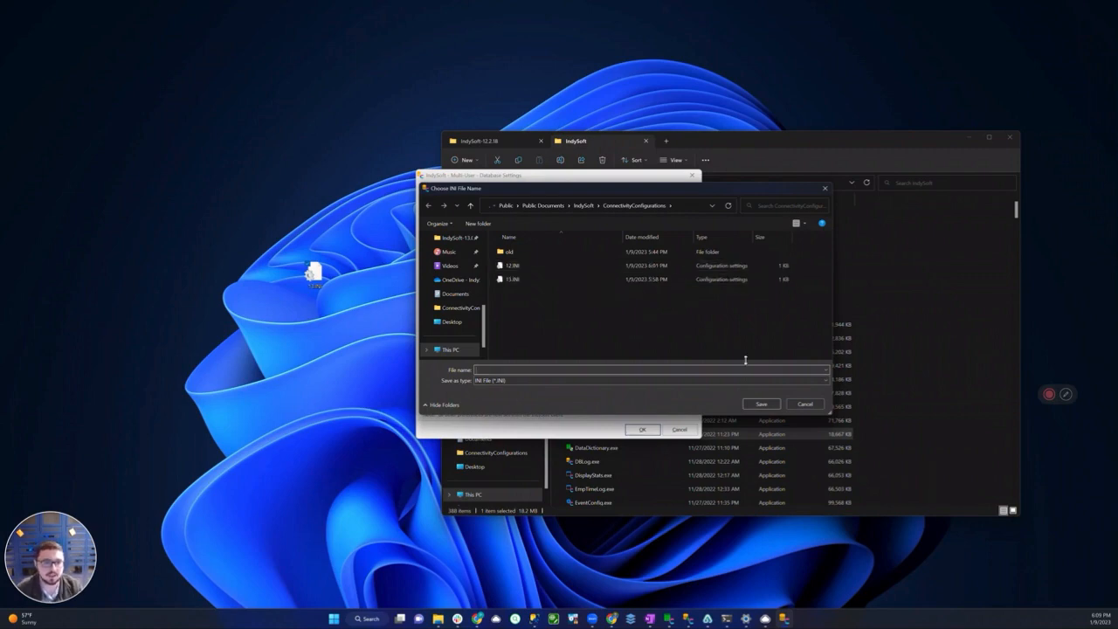
{"action": "left_click", "coordinate": [804, 403]}
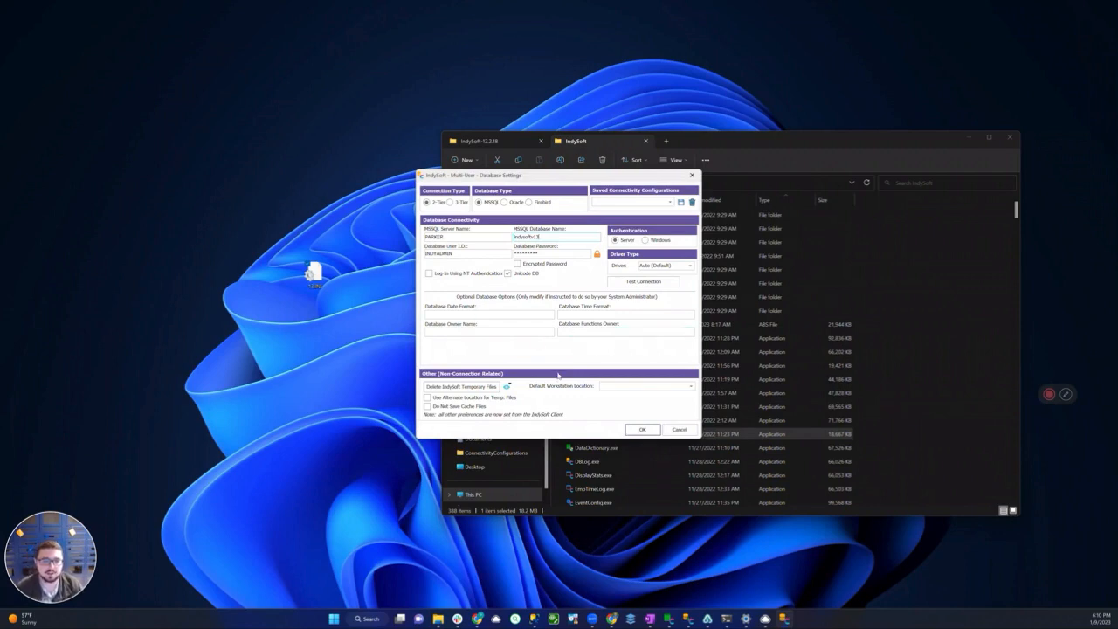
{"action": "left_click", "coordinate": [657, 436]}
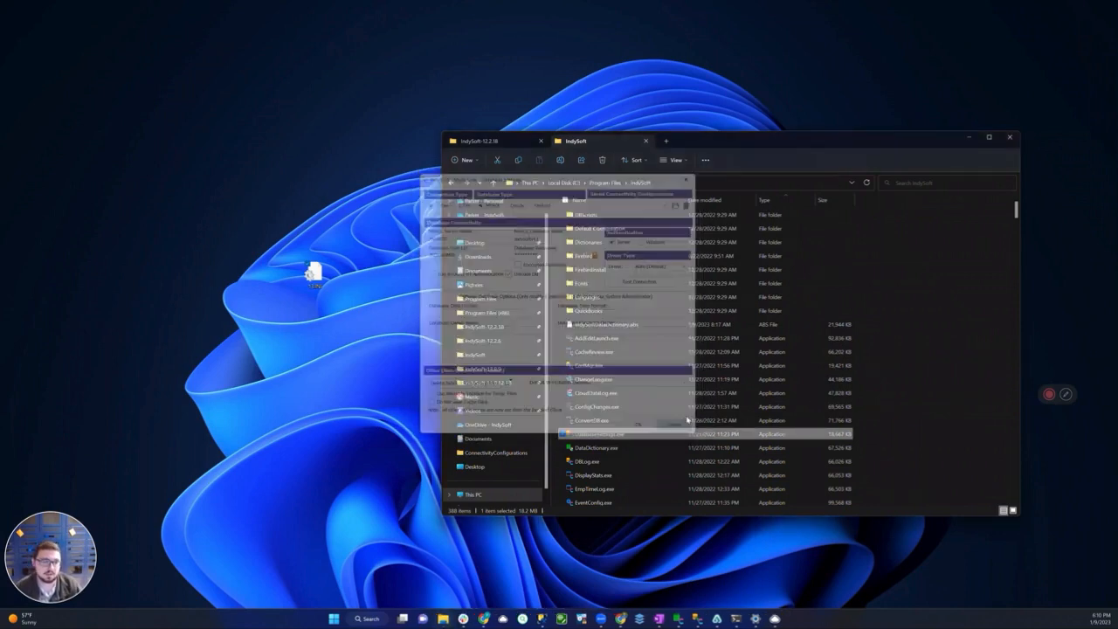
Open the desktop file 13.INI in Notepad and move its window into clear view
{"action": "mouse_move", "coordinate": [316, 274]}
{"action": "left_mouse_down"}
{"action": "mouse_move", "coordinate": [306, 297]}
{"action": "mouse_move", "coordinate": [358, 294]}
{"action": "mouse_move", "coordinate": [310, 255]}
{"action": "mouse_move", "coordinate": [337, 273]}
{"action": "mouse_move", "coordinate": [316, 275]}
{"action": "left_mouse_up"}
{"action": "right_click", "coordinate": [316, 276]}
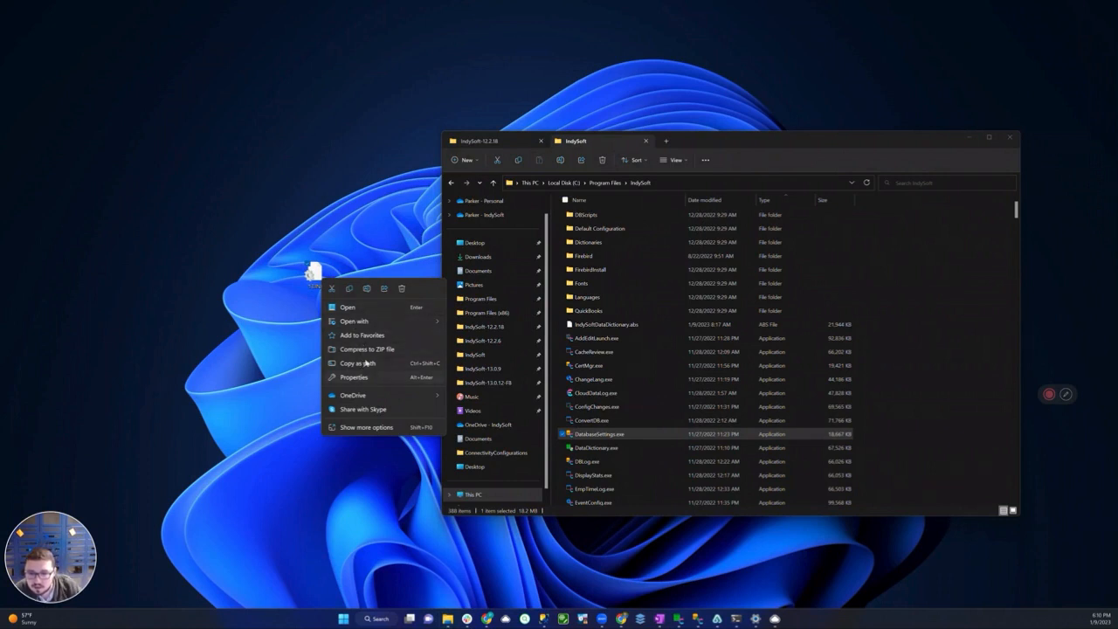
{"action": "mouse_move", "coordinate": [360, 322]}
{"action": "left_click", "coordinate": [487, 325]}
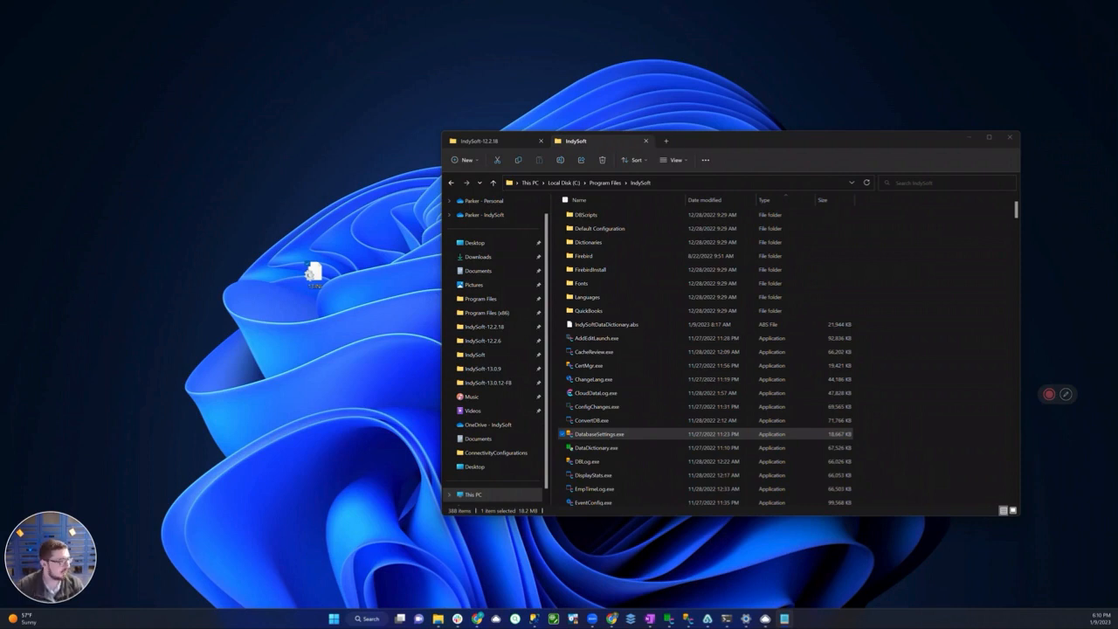
{"action": "left_click_drag", "start_coordinate": [539, 125], "coordinate": [391, 262]}
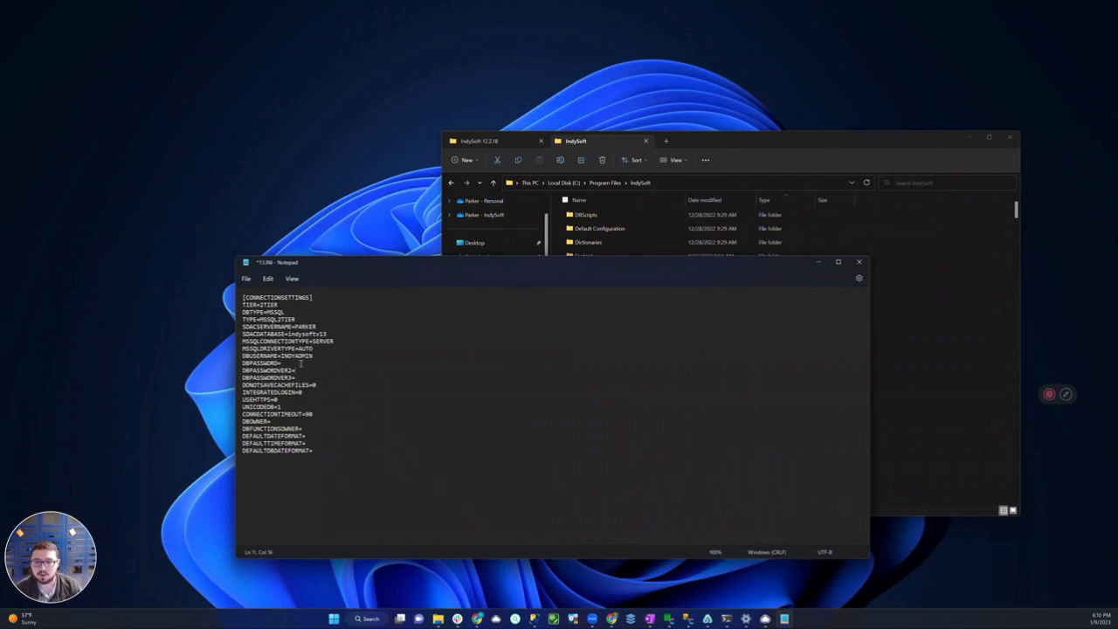
Examine the full CONNECTIONSETTINGS text in 13.INI, from the TIER entry through the default date format entries
{"action": "left_click_drag", "start_coordinate": [243, 298], "coordinate": [362, 467]}
{"action": "left_click", "coordinate": [362, 467]}
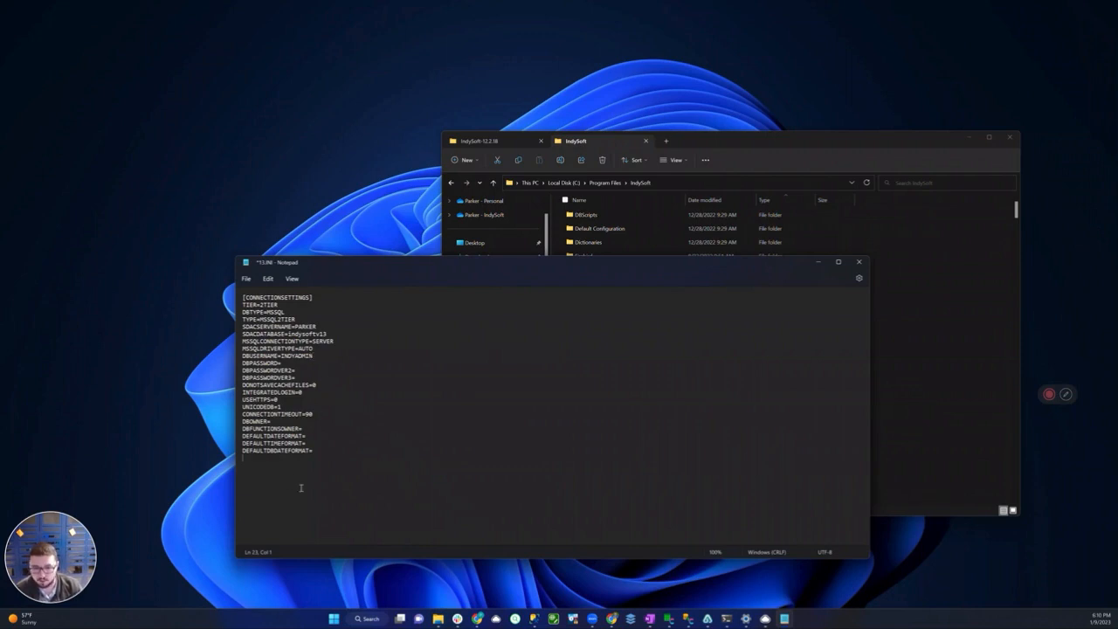
{"action": "right_click", "coordinate": [297, 439]}
{"action": "left_click", "coordinate": [479, 464]}
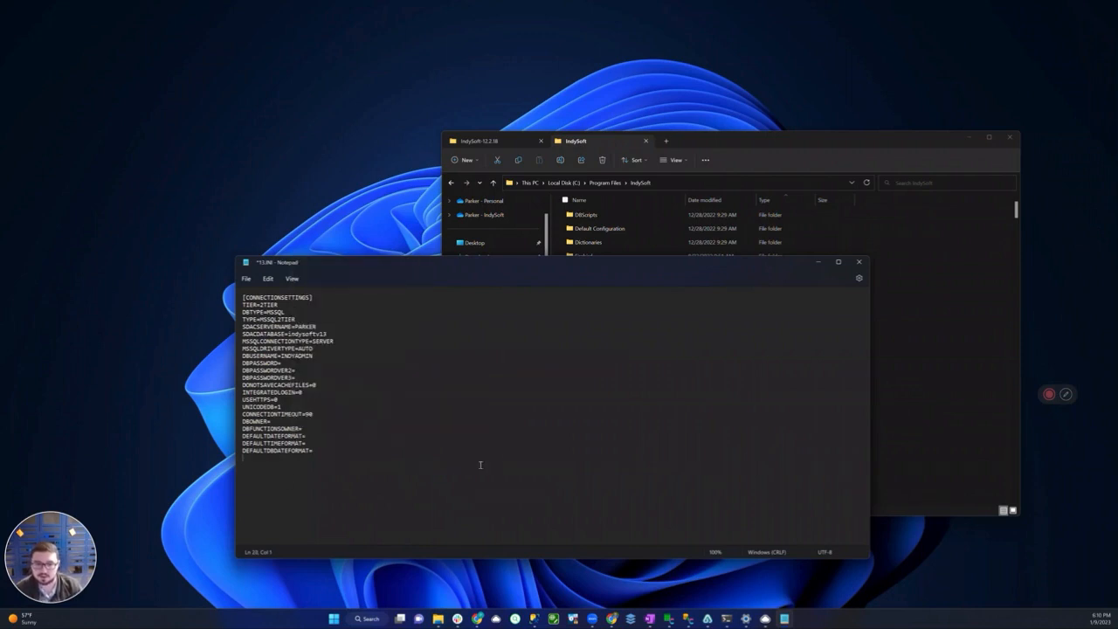
Close 13.INI in Notepad without saving changes and reposition its icon on the desktop
{"action": "left_click", "coordinate": [859, 262]}
{"action": "left_click", "coordinate": [614, 432]}
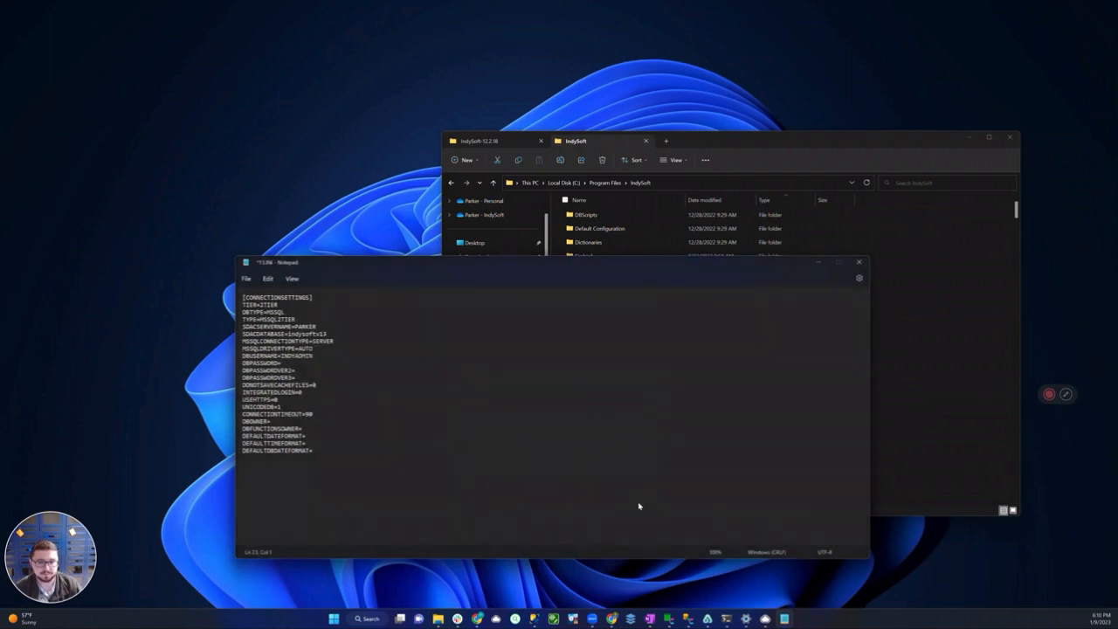
{"action": "left_click_drag", "start_coordinate": [314, 278], "coordinate": [351, 367]}
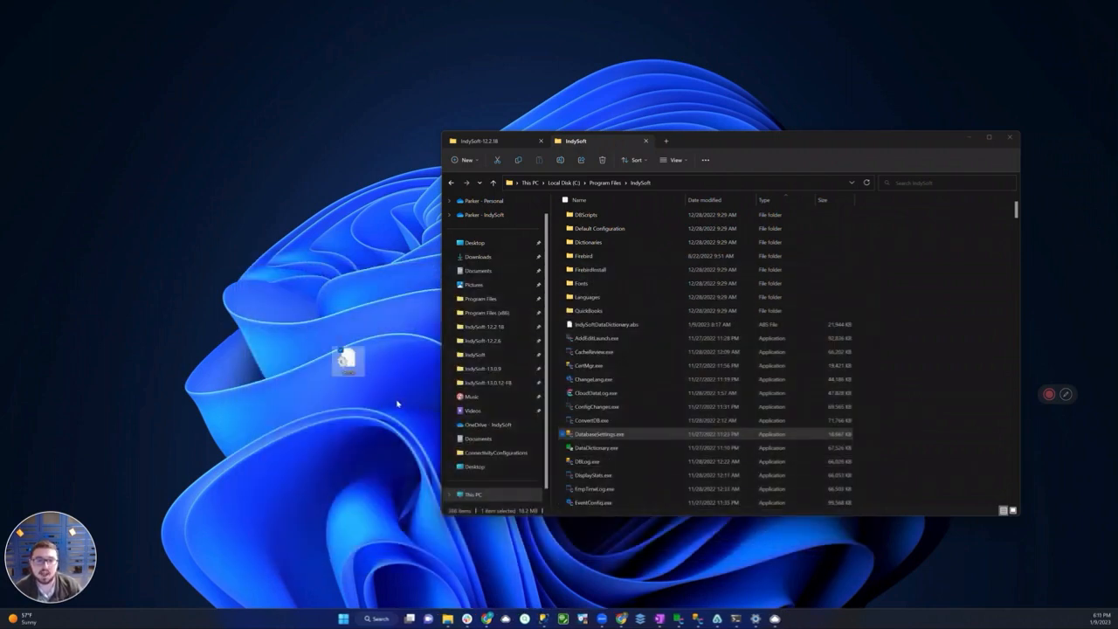